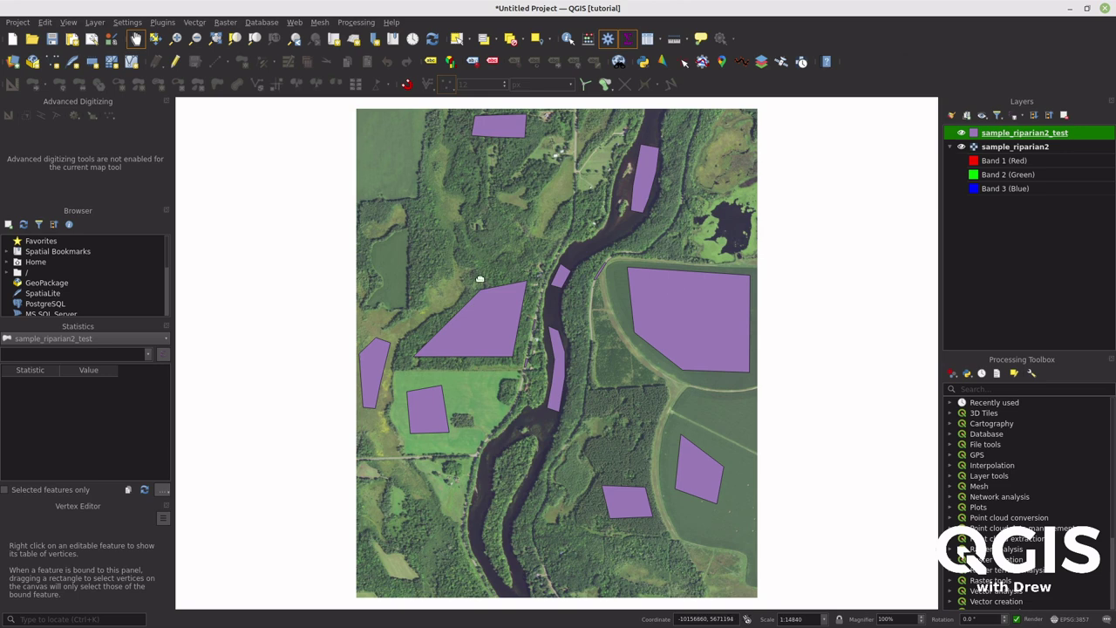
- Hide and then re-show the sample_riparian2_test training polygons layer
click(961, 133)
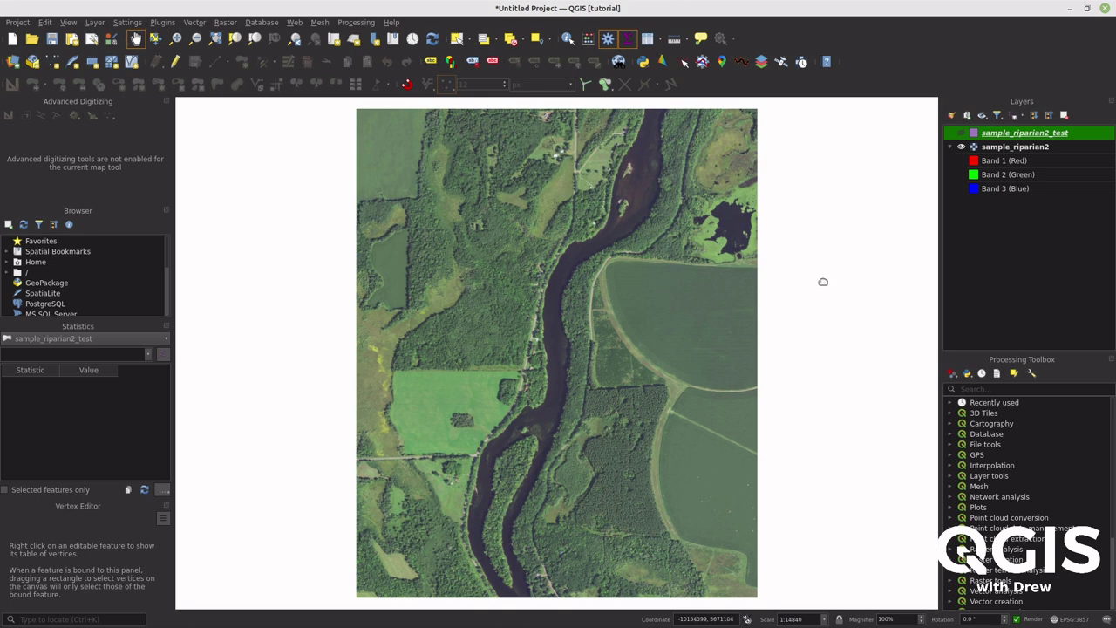
click(960, 133)
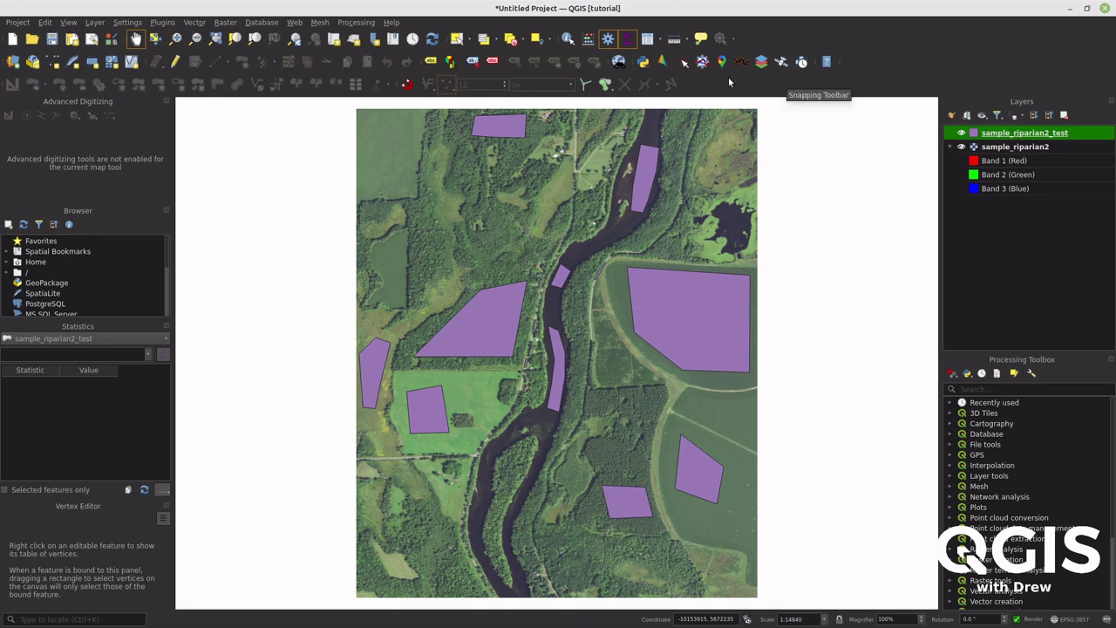
- Sort the sample_riparian2_test attribute table by class, then close it
click(648, 38)
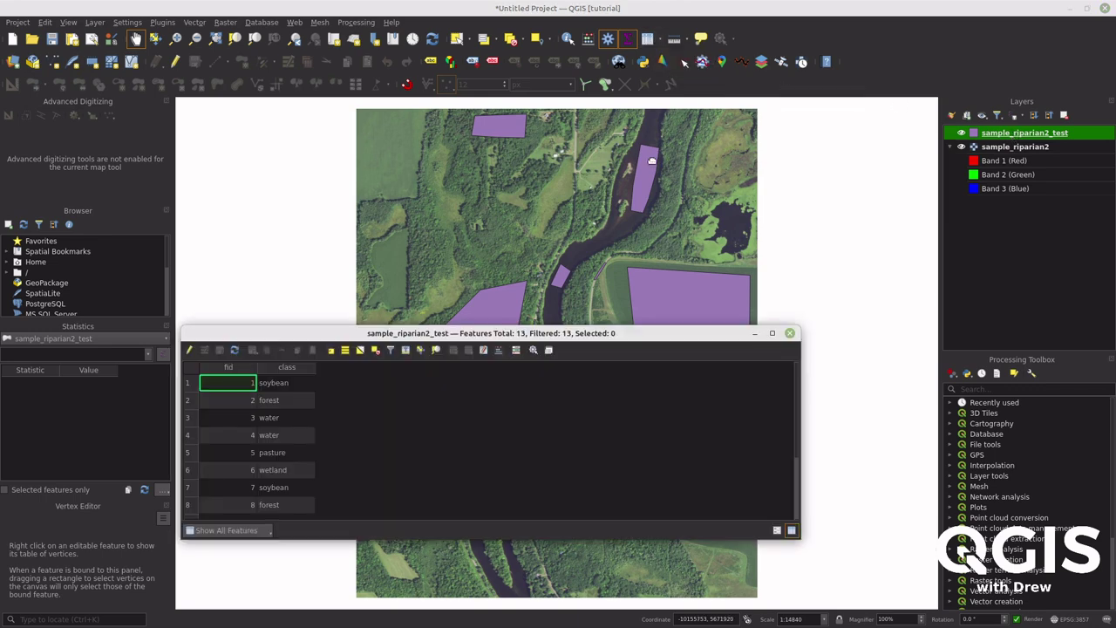
drag(646, 335, 653, 284)
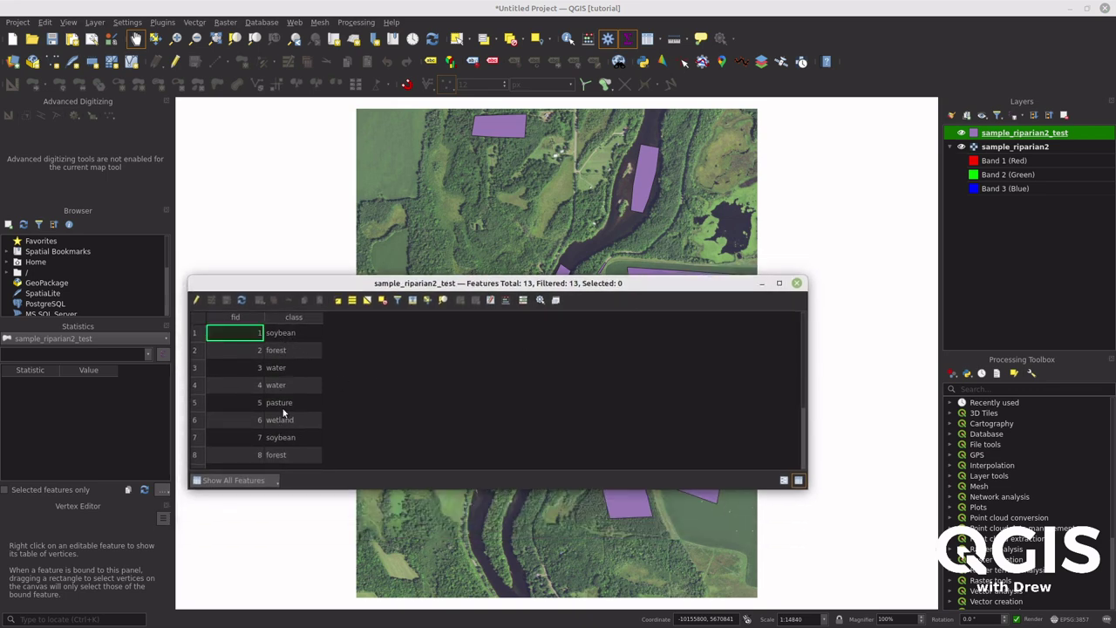
click(285, 318)
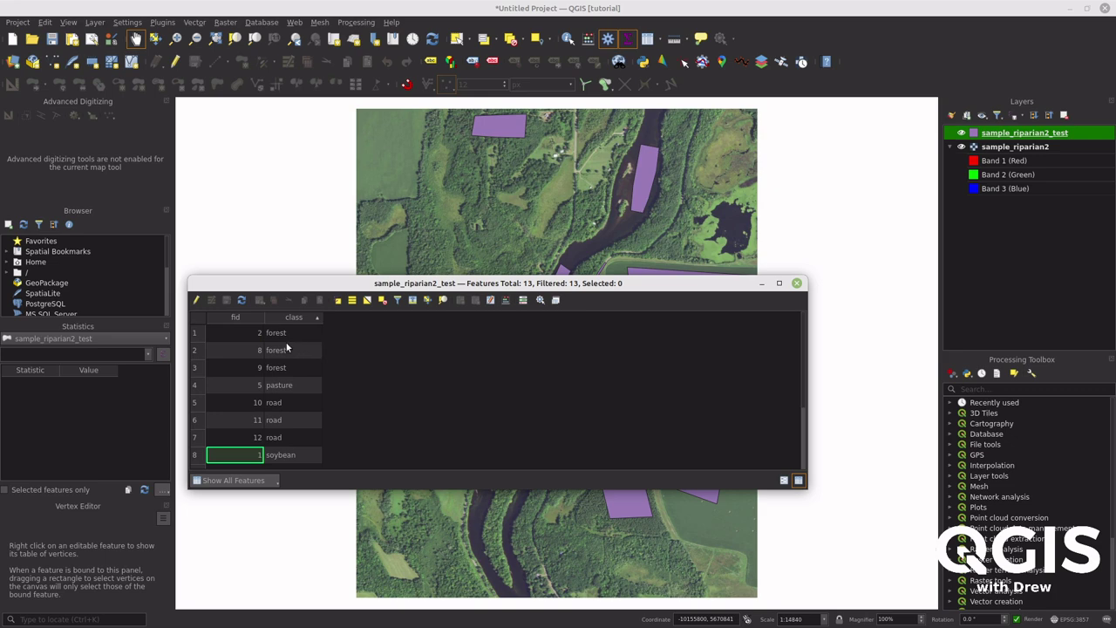
click(795, 283)
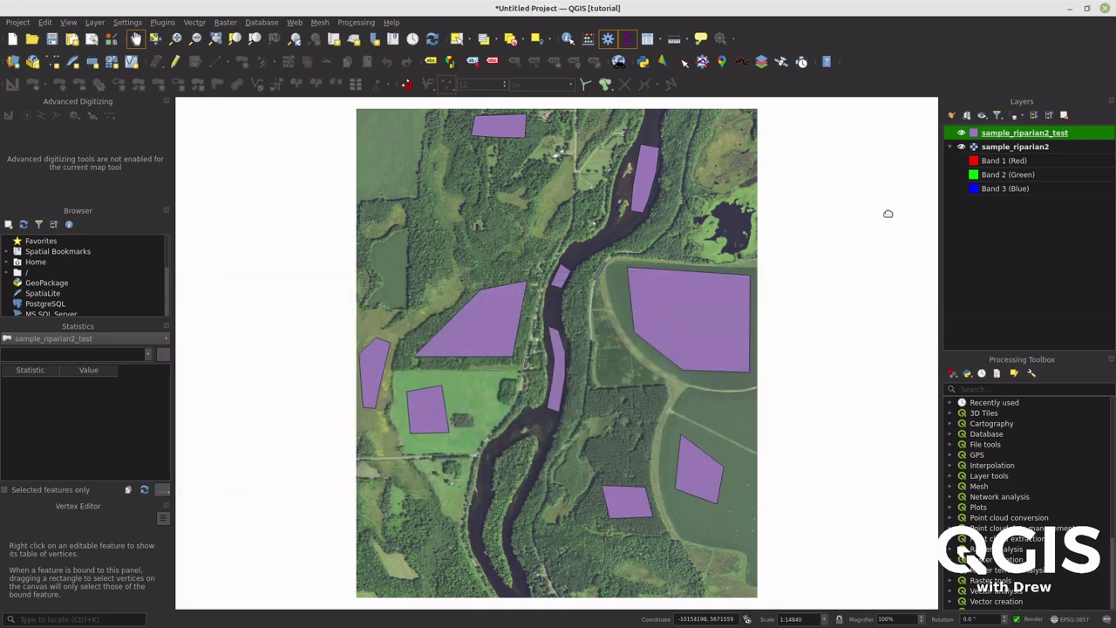
click(162, 22)
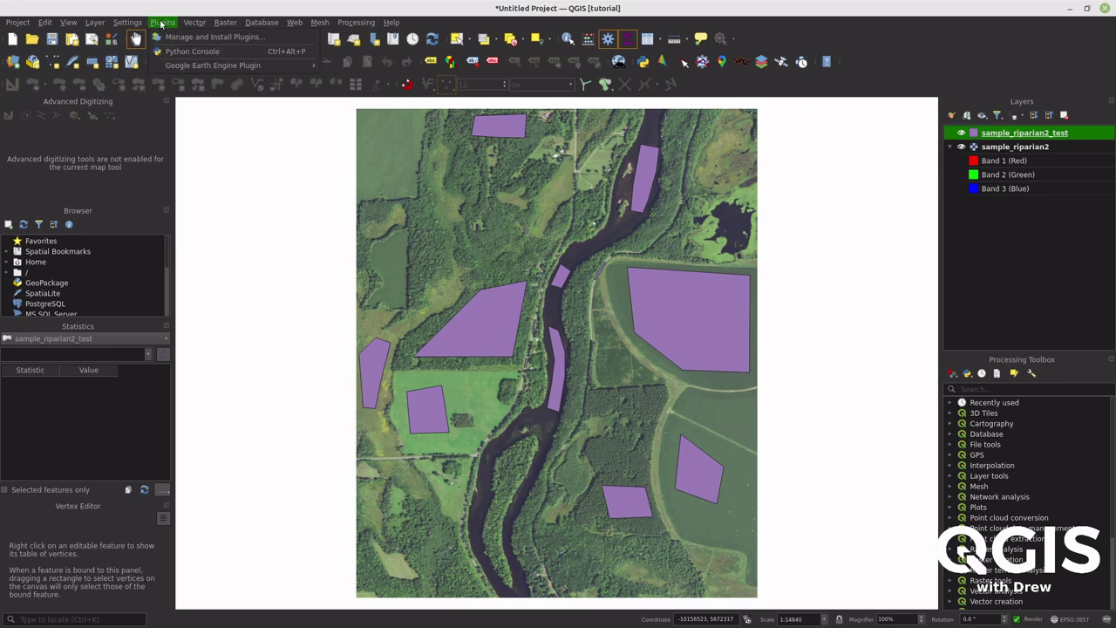
click(165, 37)
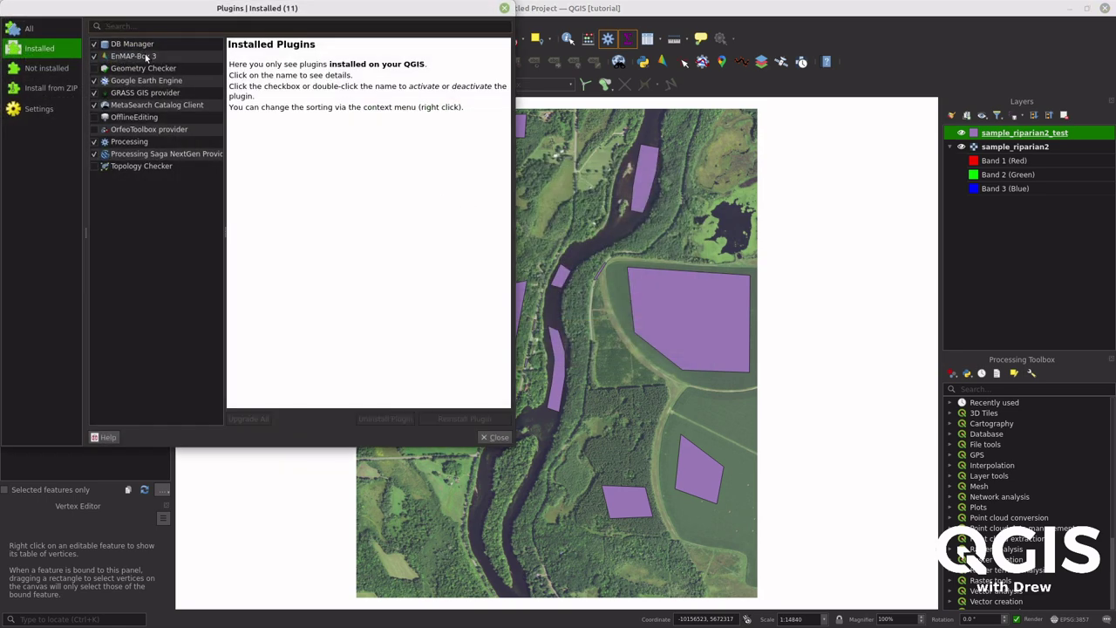
click(31, 28)
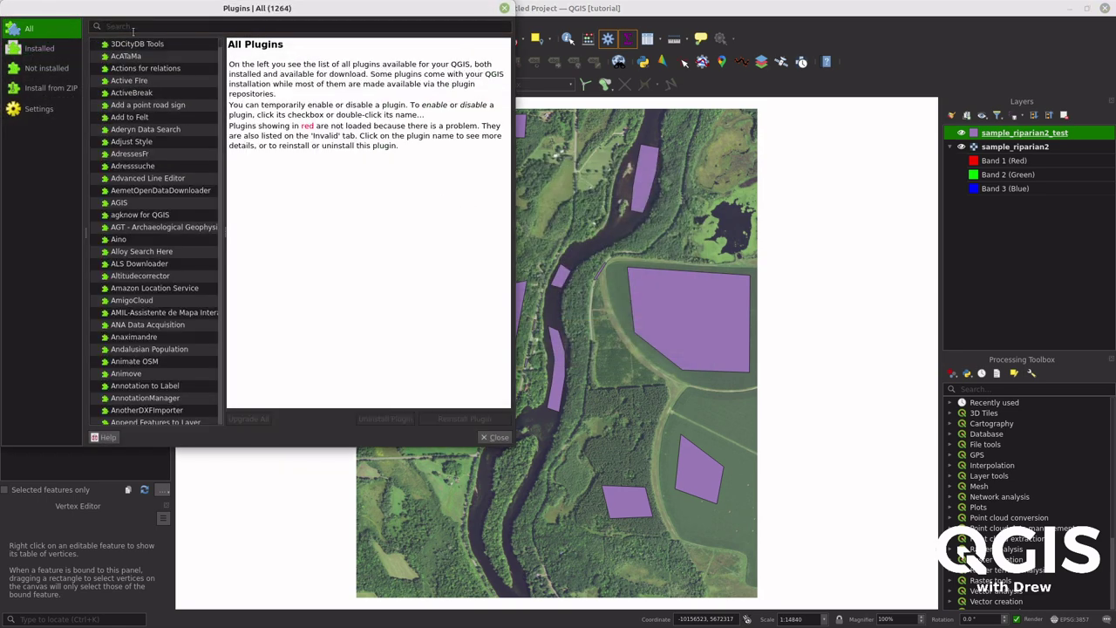
text(enmap)
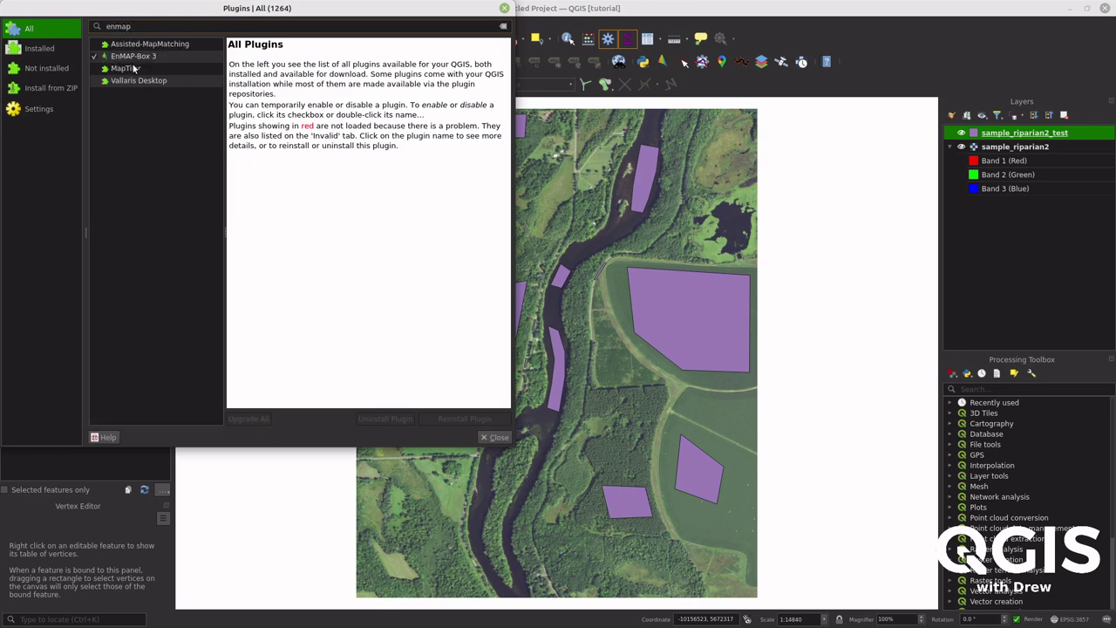
click(139, 58)
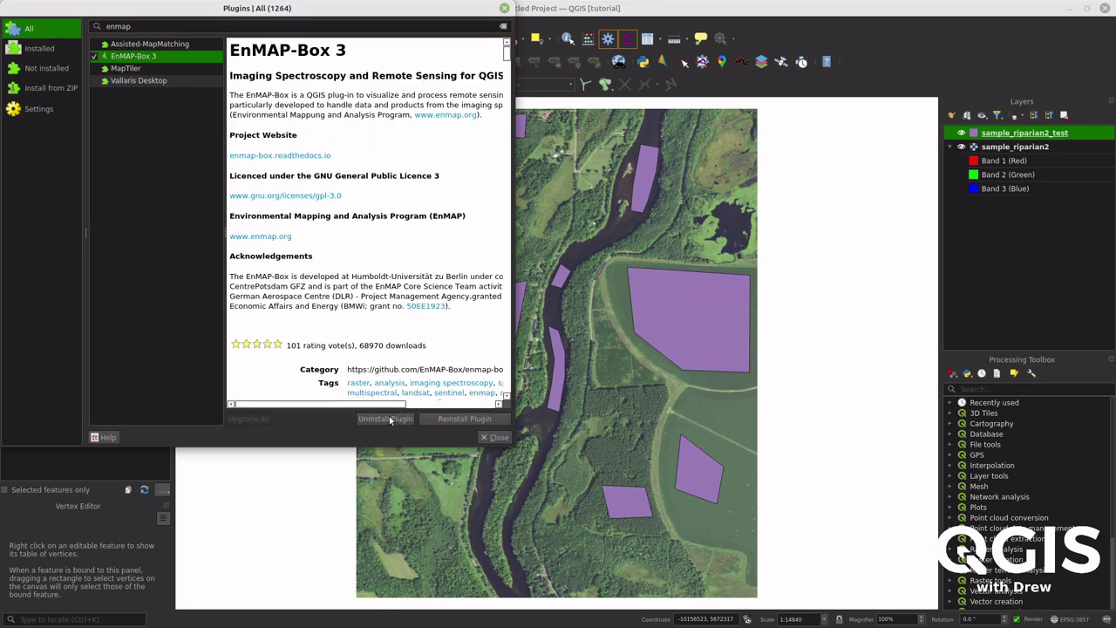
click(494, 437)
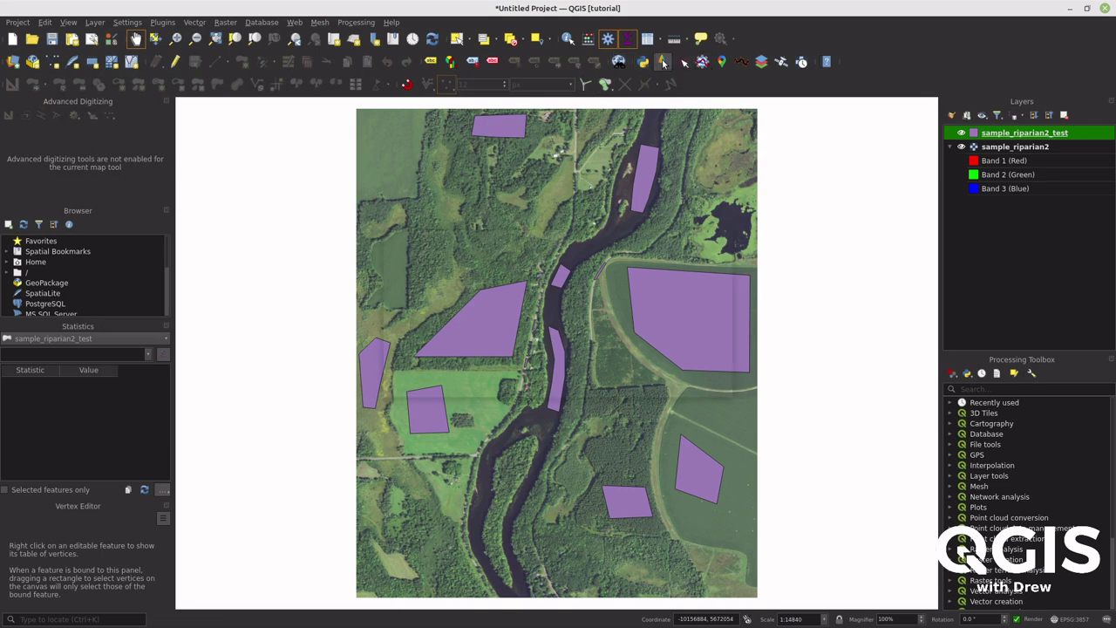
- Launch EnMAP-Box 3 and position its empty window over QGIS
click(662, 62)
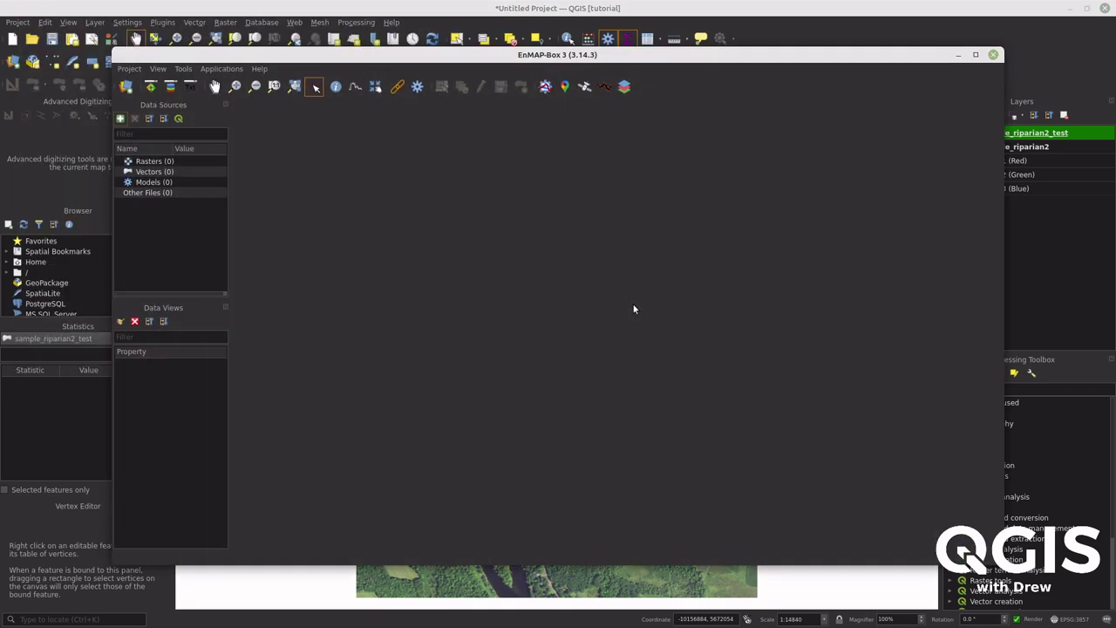
drag(700, 61, 697, 49)
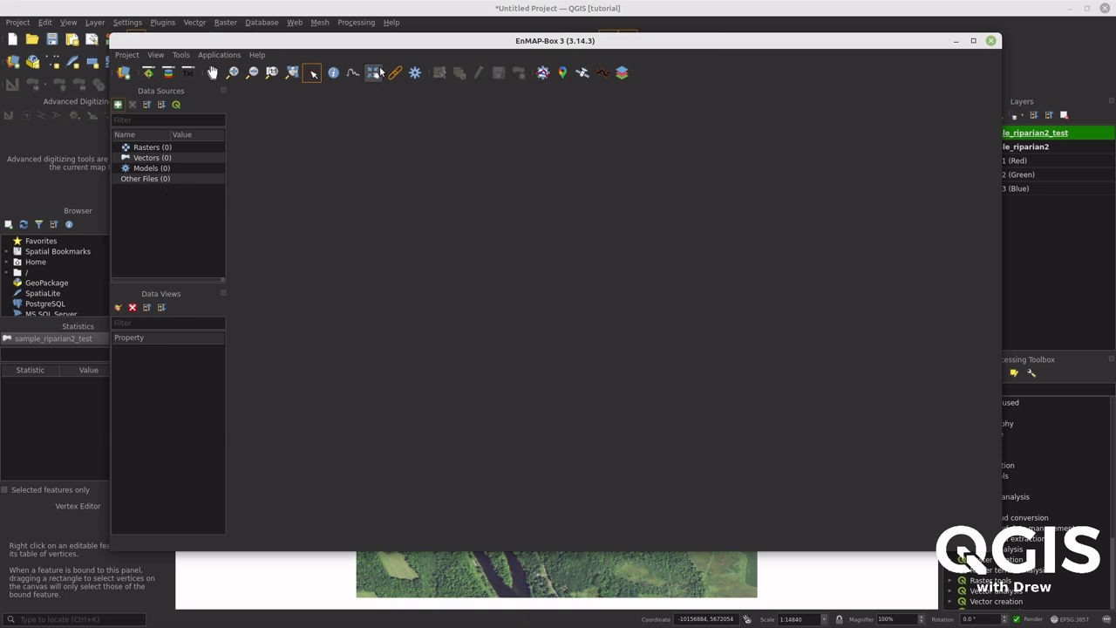
drag(374, 43, 369, 40)
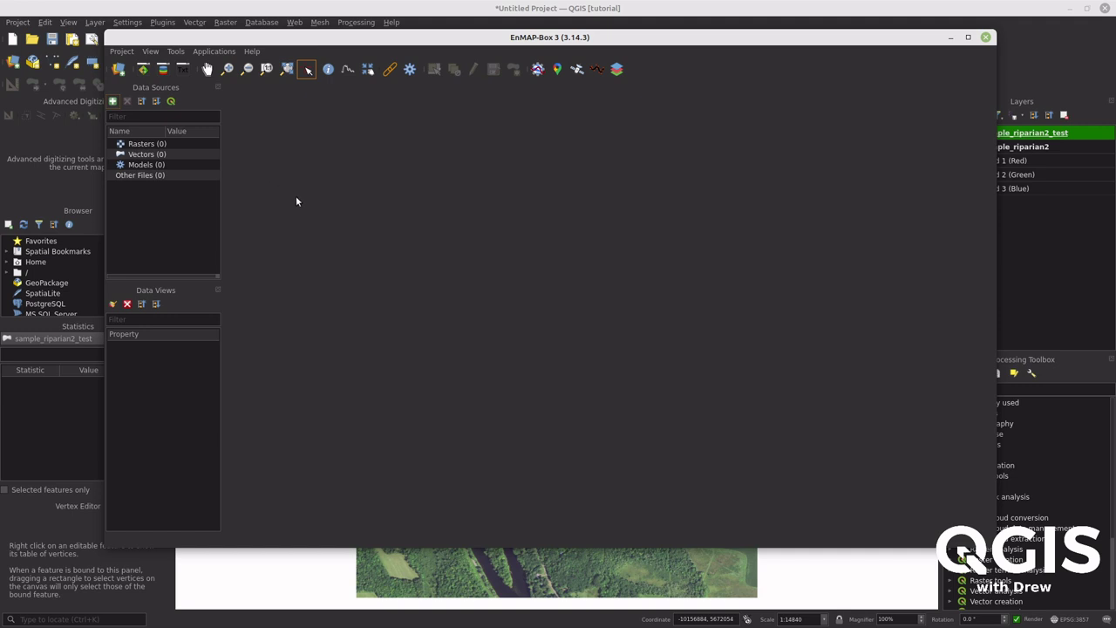
- Add sample_riparian2_test.gpkg and sample_riparian2.tif as EnMAP-Box data sources
click(112, 102)
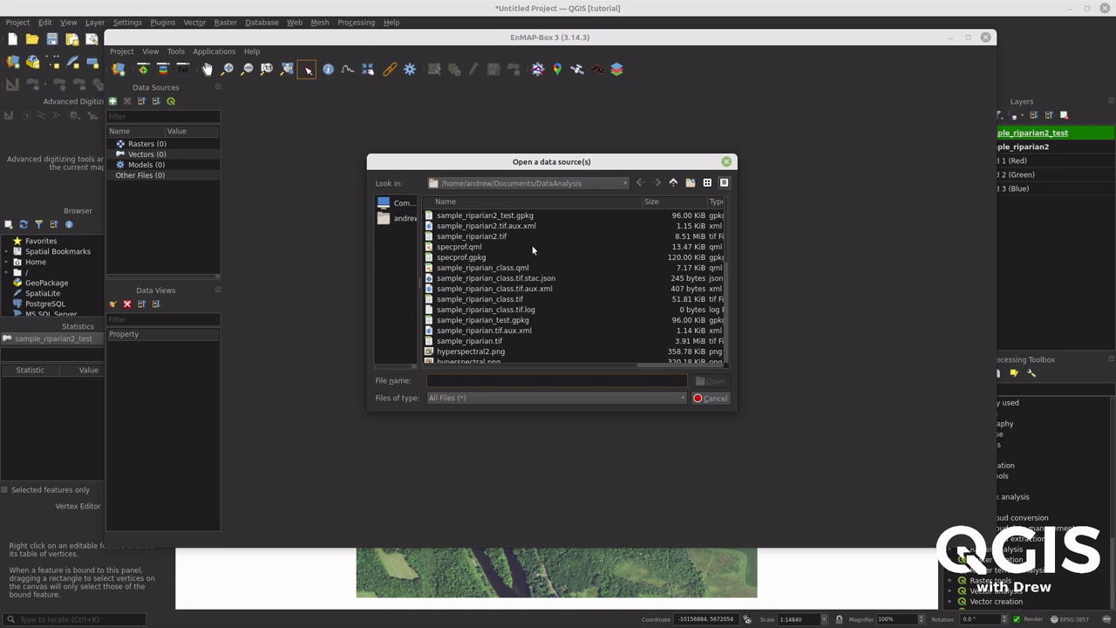
click(494, 218)
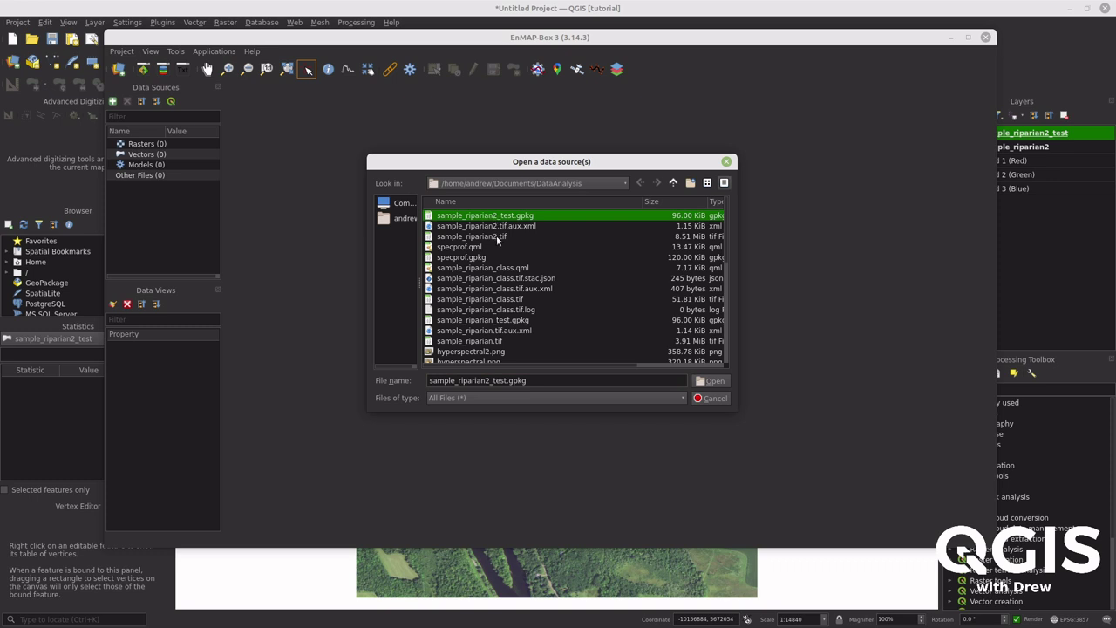
ctrl+click(496, 235)
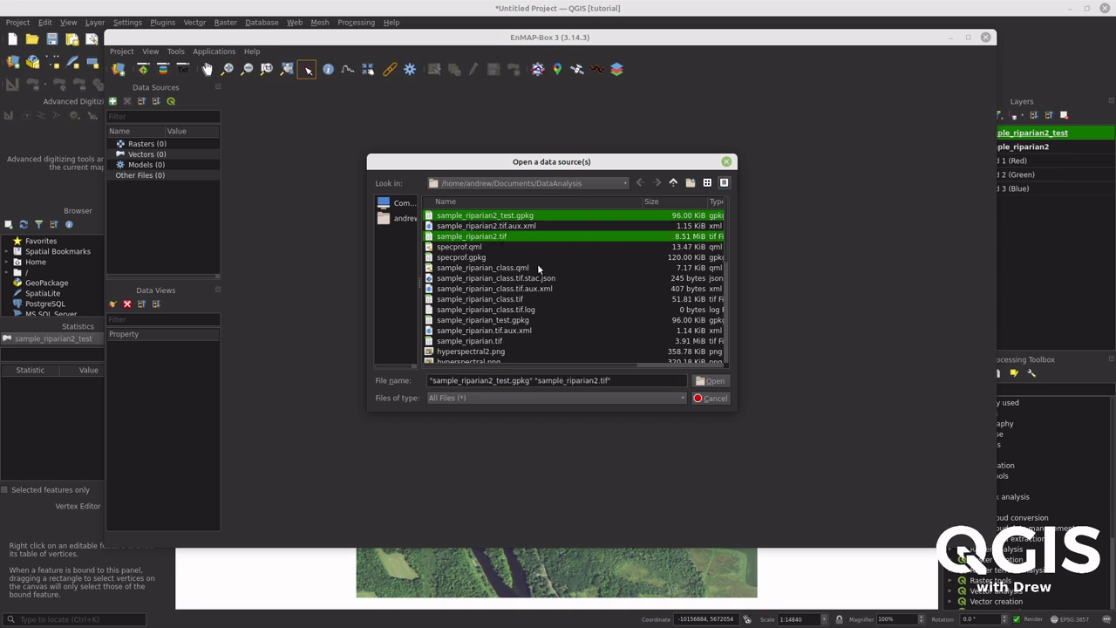
click(711, 381)
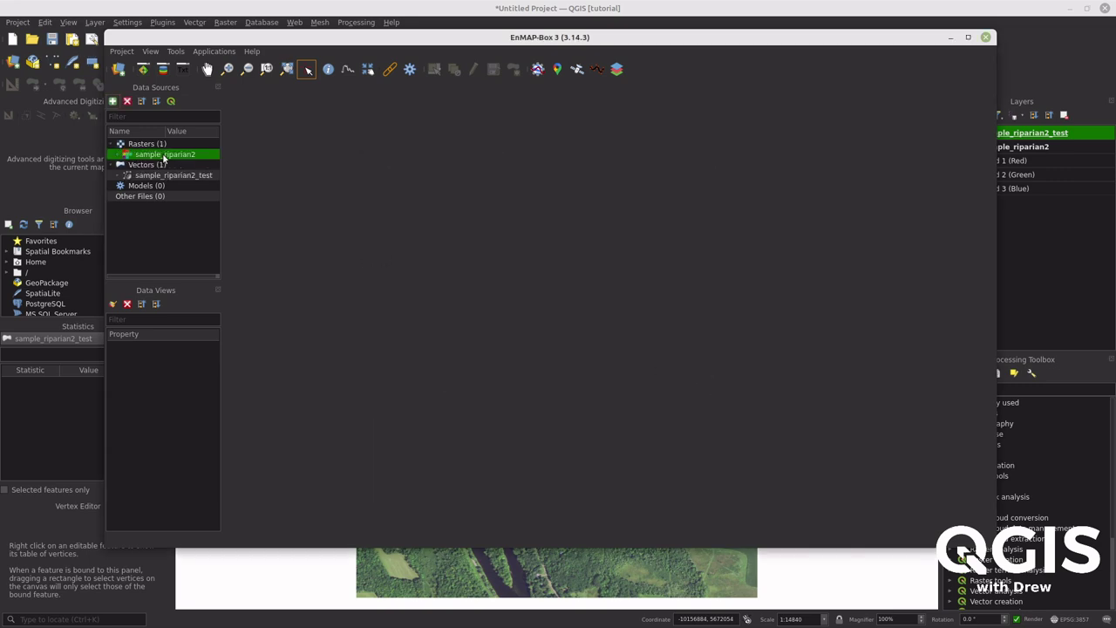
- Display sample_riparian2 in Map #1 with the sample_riparian2_test polygons overlaid
drag(163, 157, 404, 158)
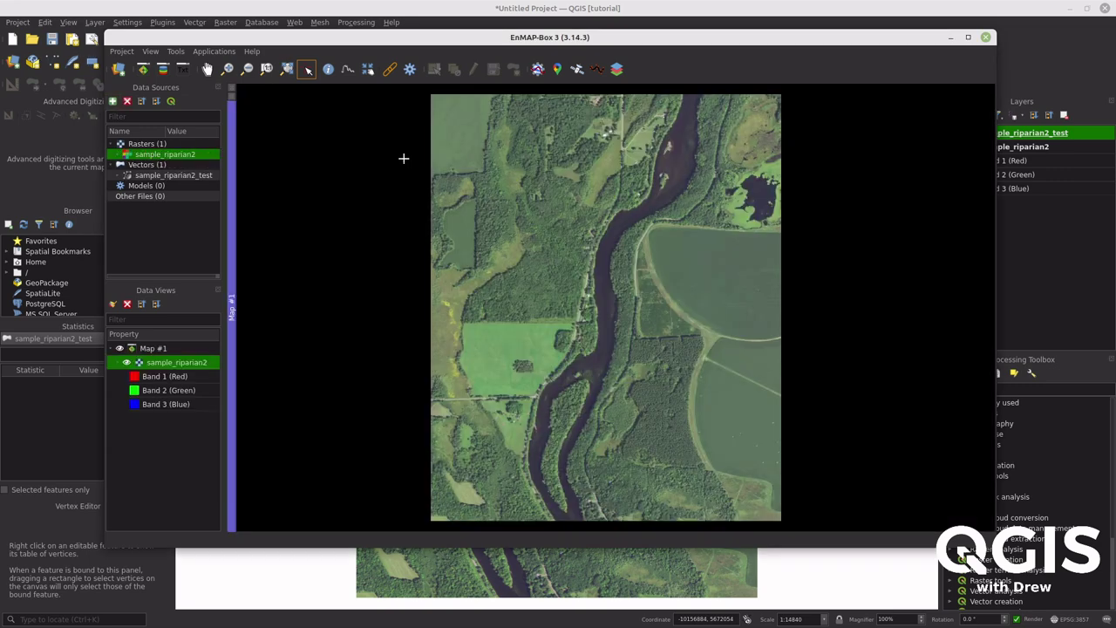
drag(187, 175, 652, 169)
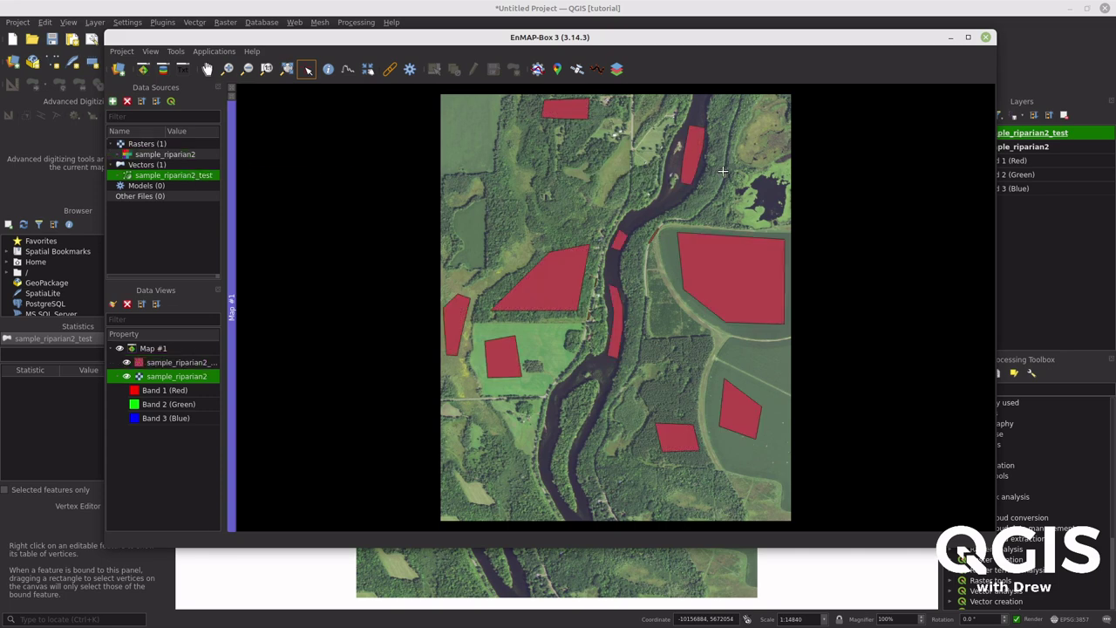
mouse_move(750, 38)
mouse_down()
mouse_move(673, 156)
mouse_move(750, 53)
mouse_up()
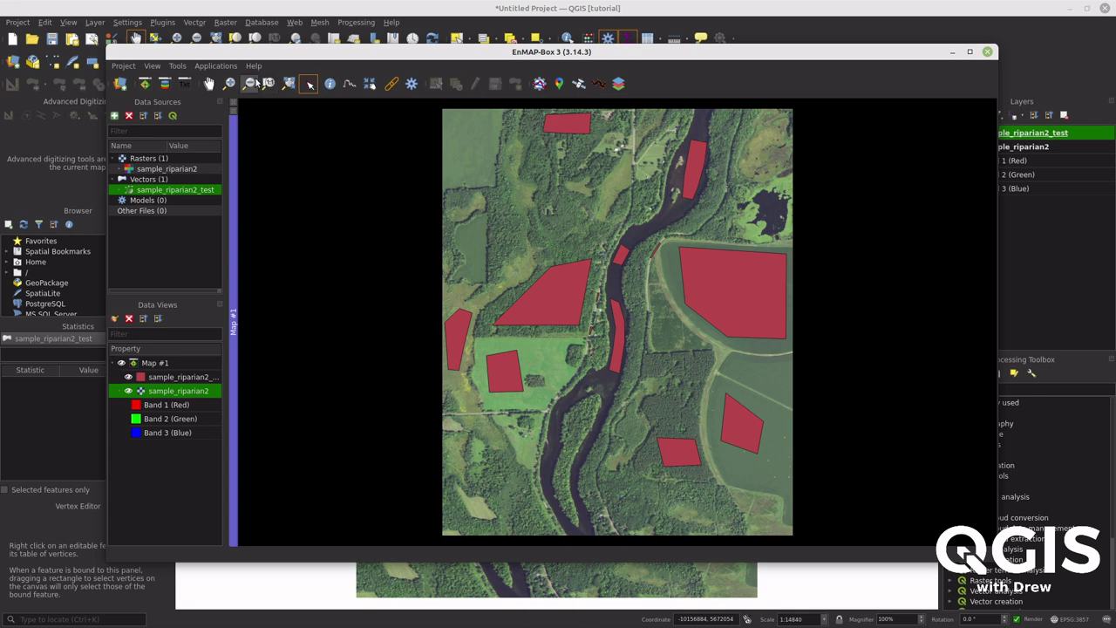
- Start the Classification workflow and bring up the Dataset Manager for its training dataset
click(204, 67)
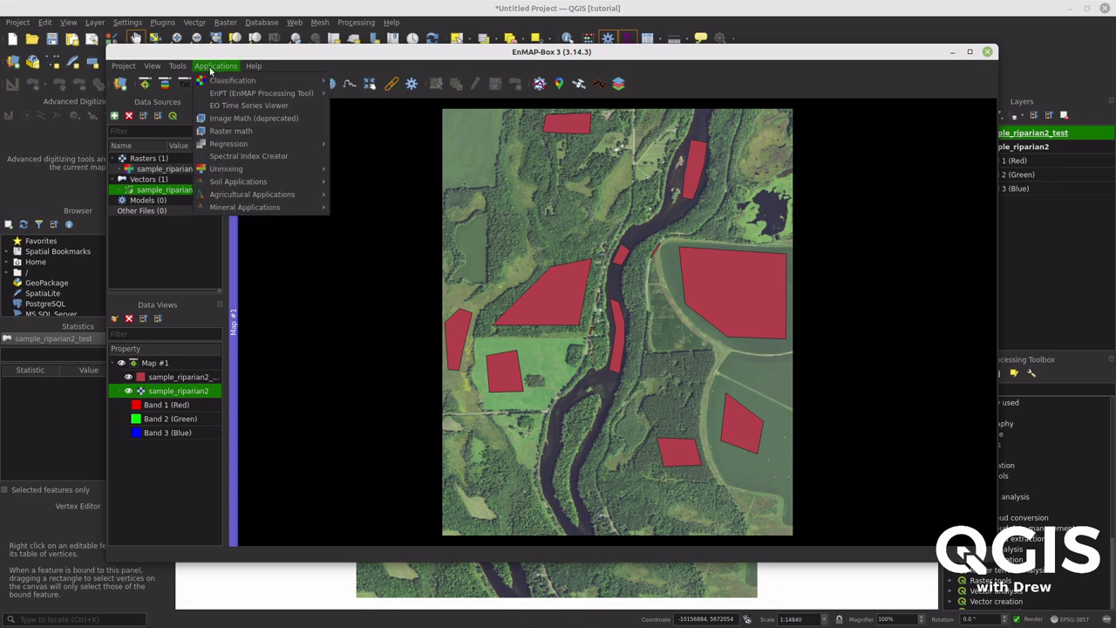
mouse_move(217, 75)
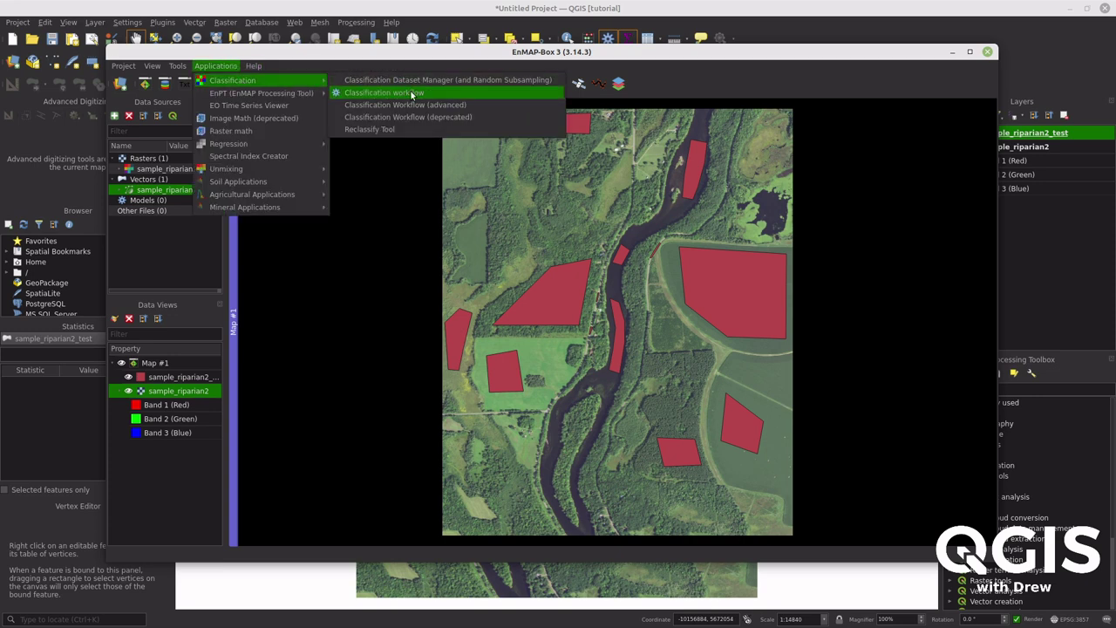
click(411, 92)
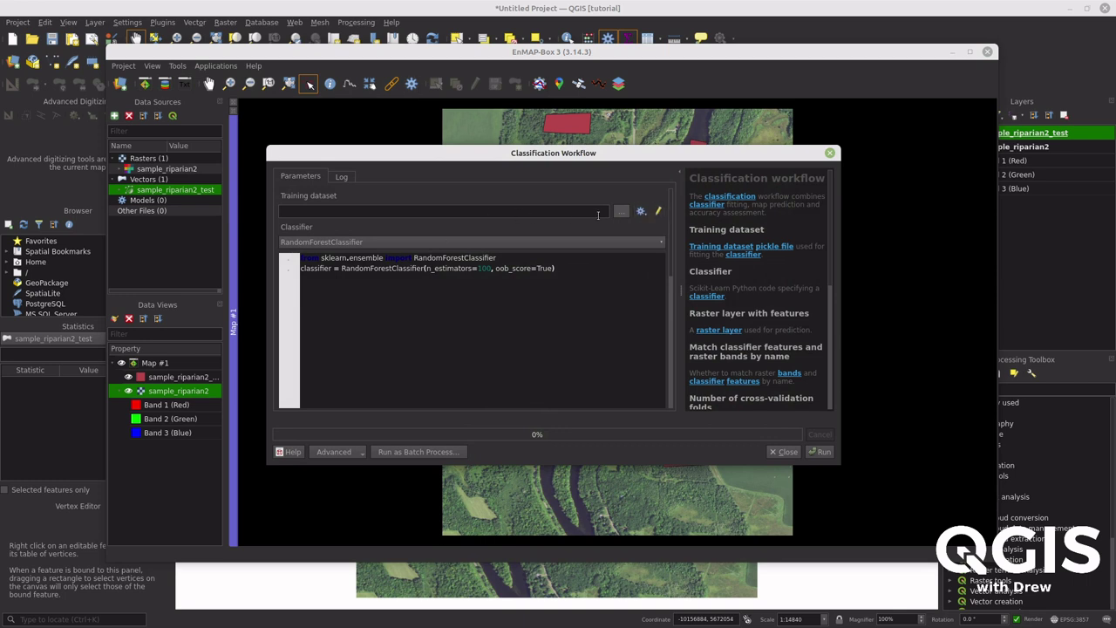
click(658, 212)
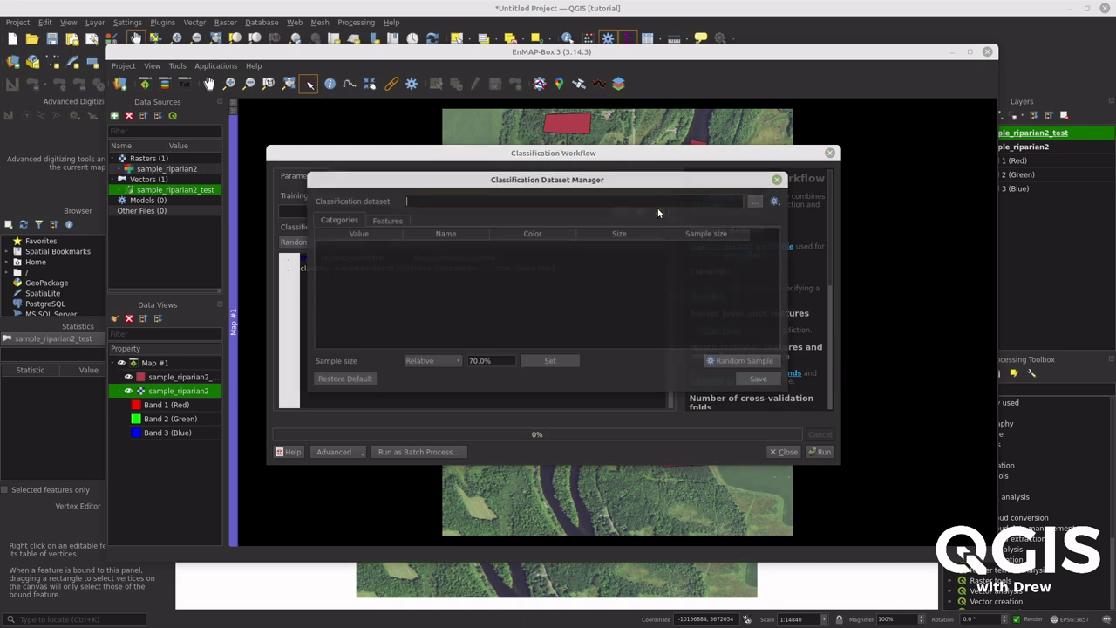
- Create a classification dataset from the categorized vector's class field and sample_riparian2 features
click(775, 200)
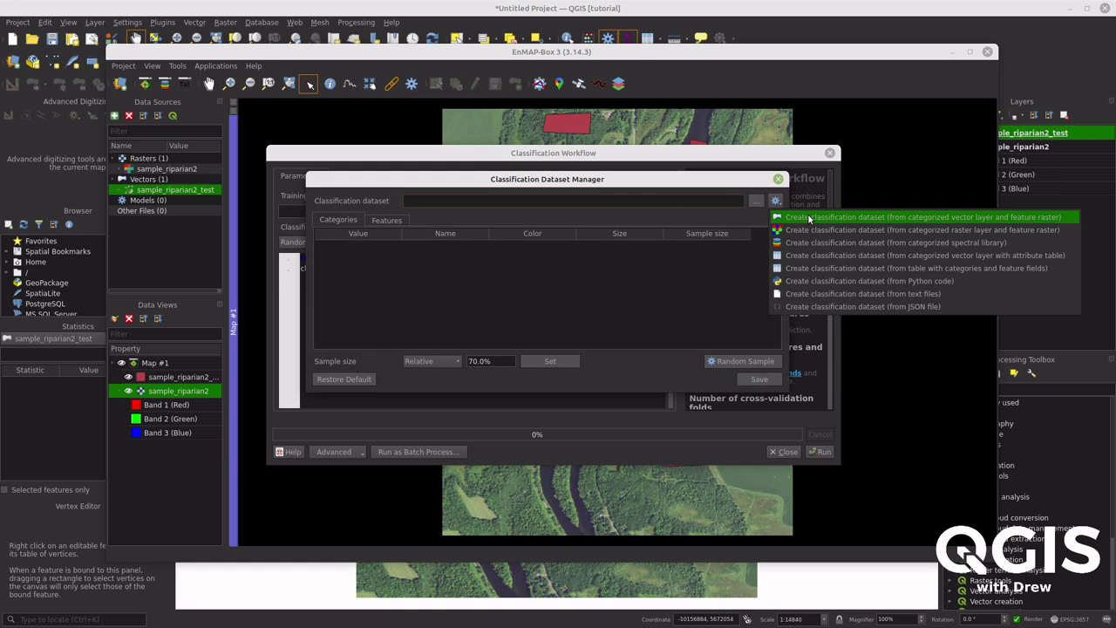
click(809, 217)
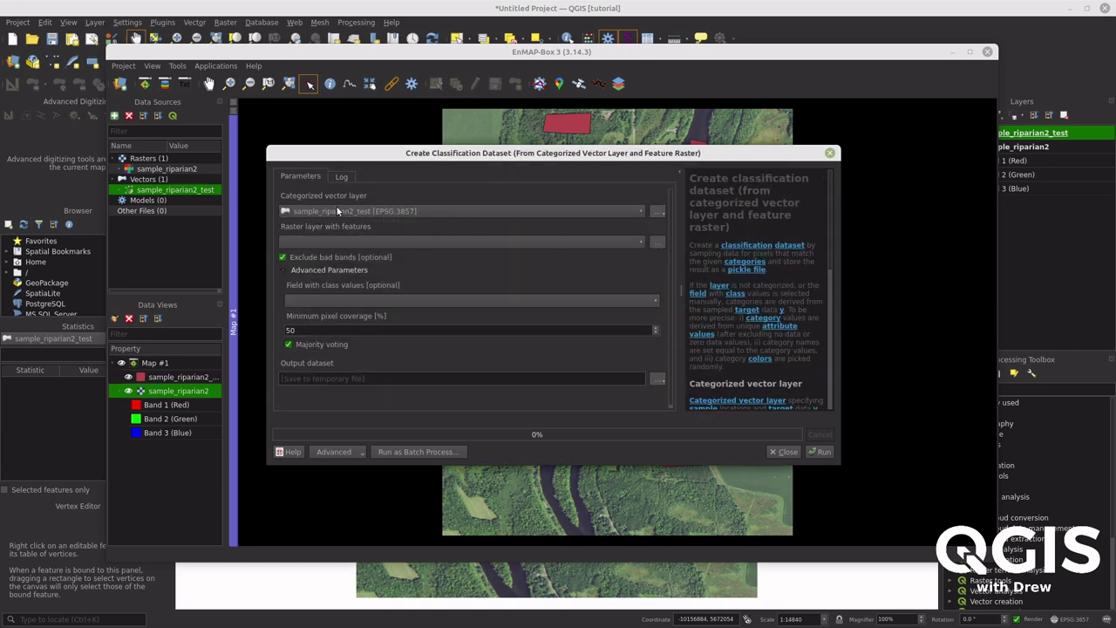
click(397, 241)
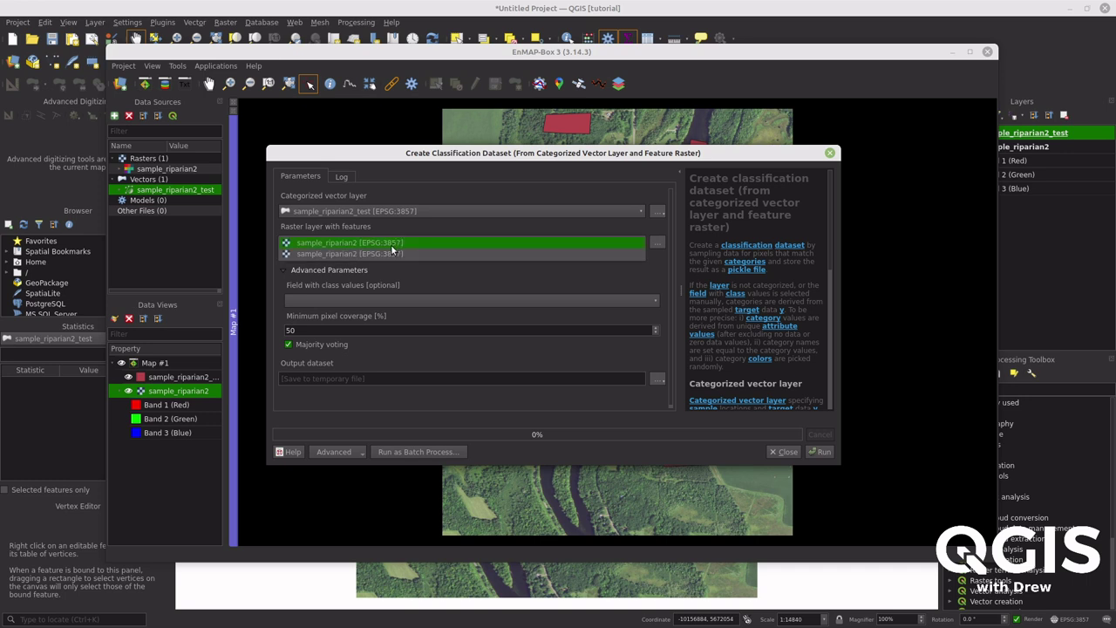
click(392, 252)
click(436, 302)
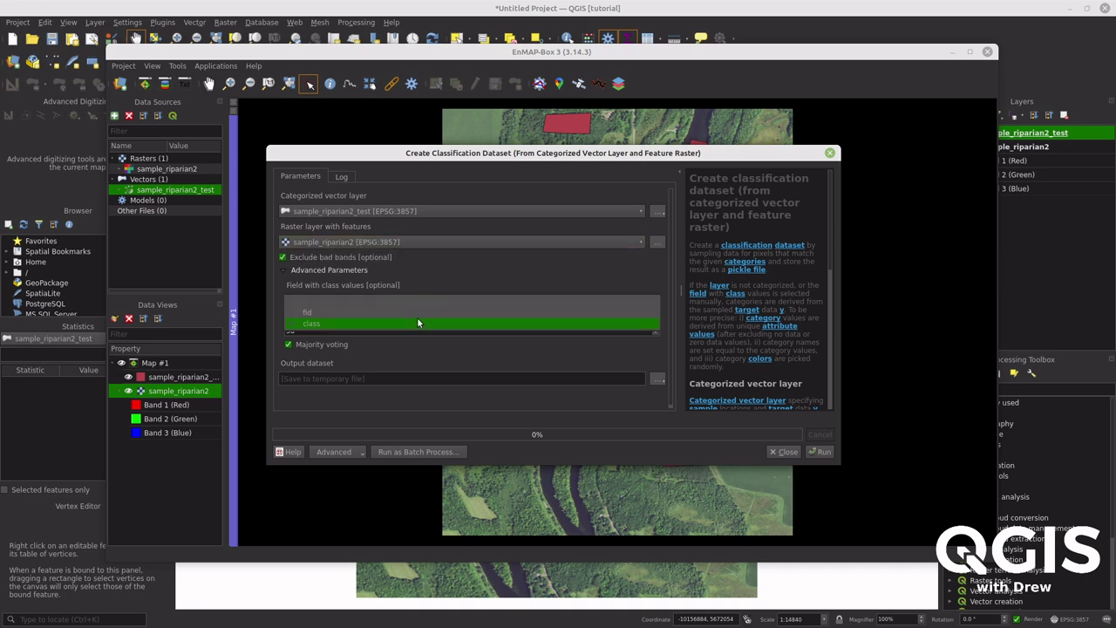
click(416, 321)
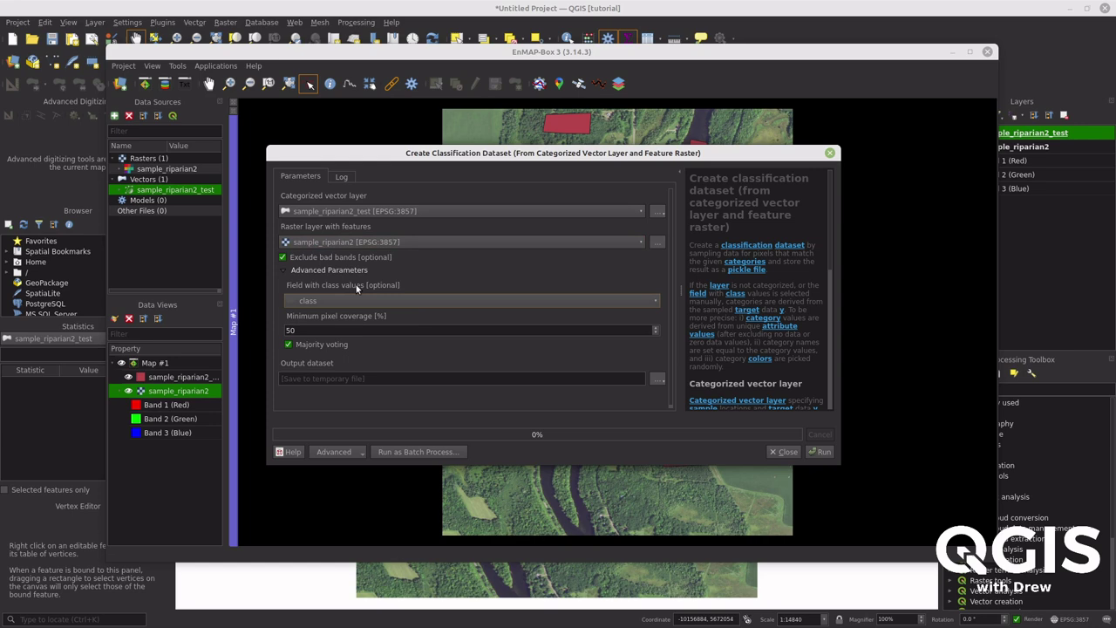
click(819, 451)
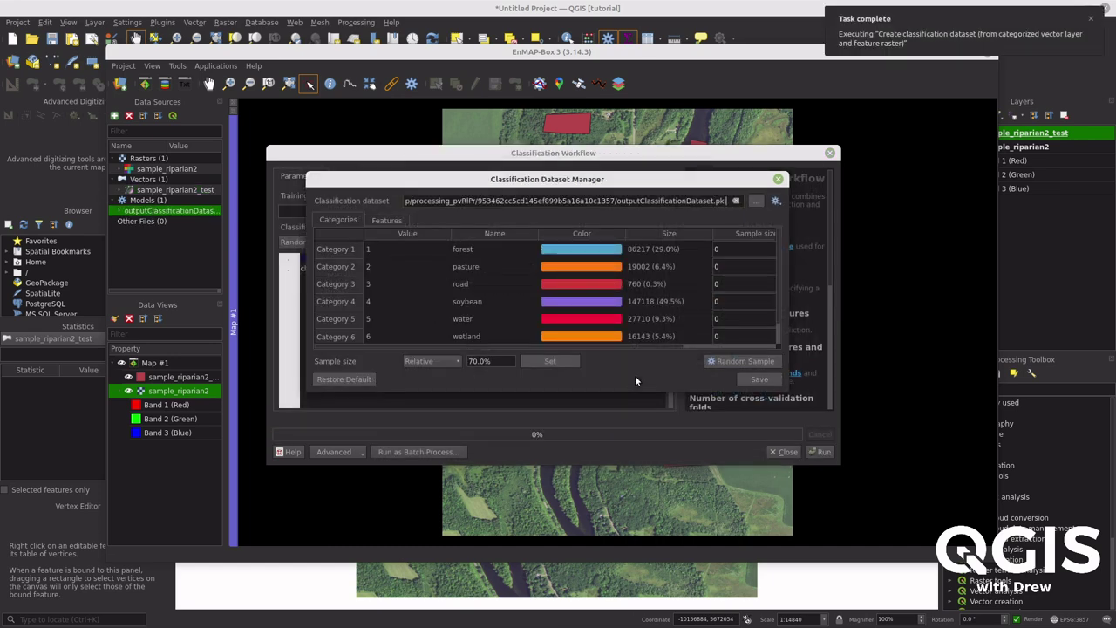
- Apply a 70% relative sample size to every class and save outputClassificationDataset.pkl
drag(670, 182, 667, 166)
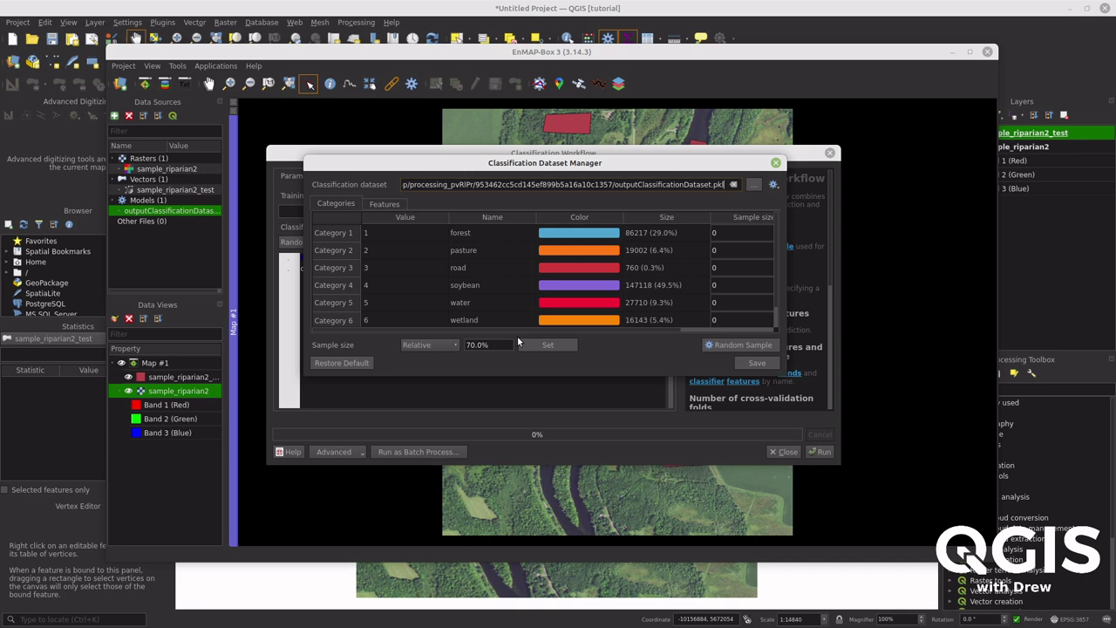
click(543, 346)
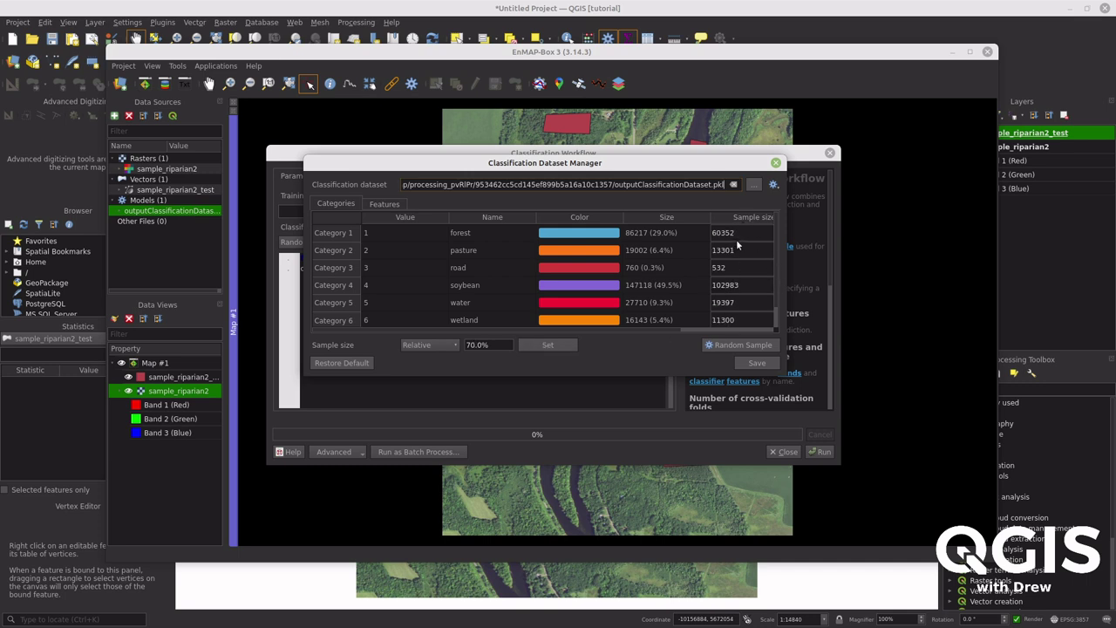
click(754, 362)
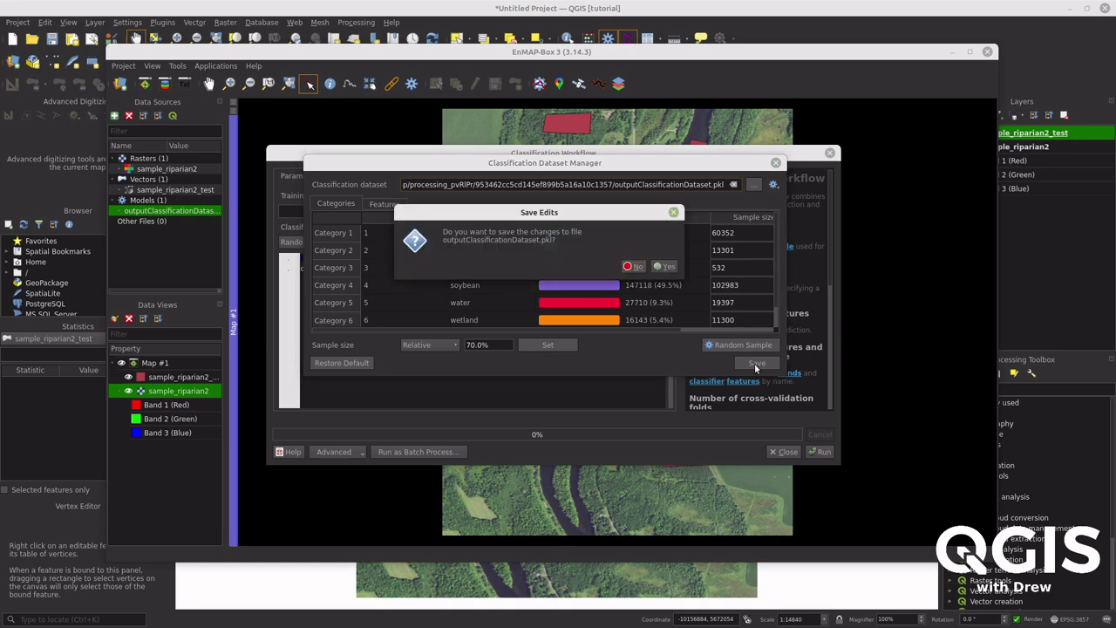
click(663, 265)
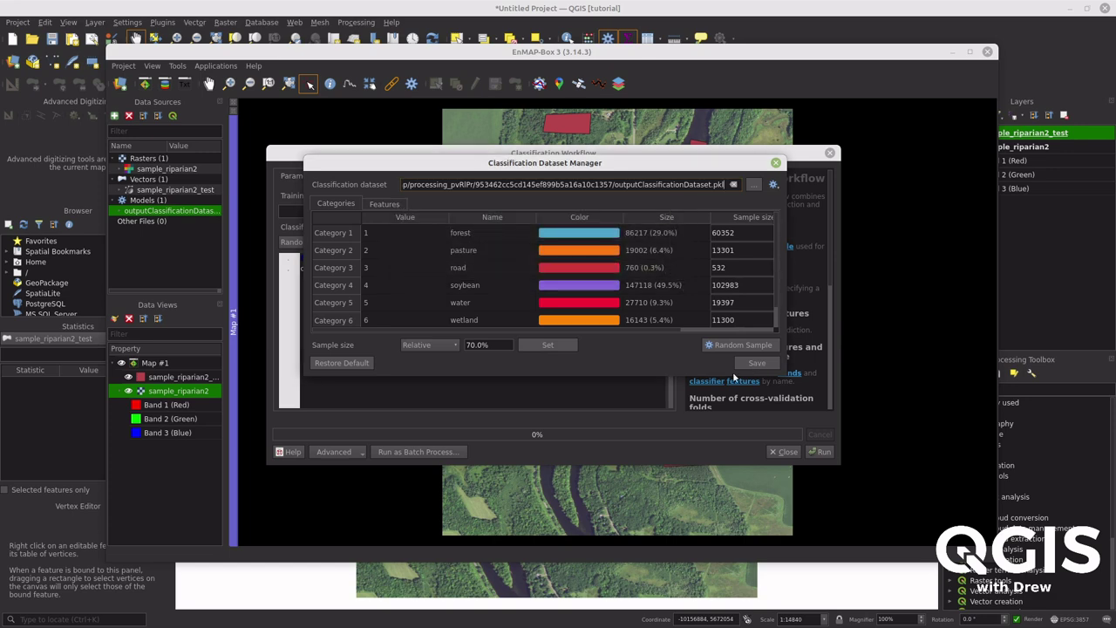
click(775, 163)
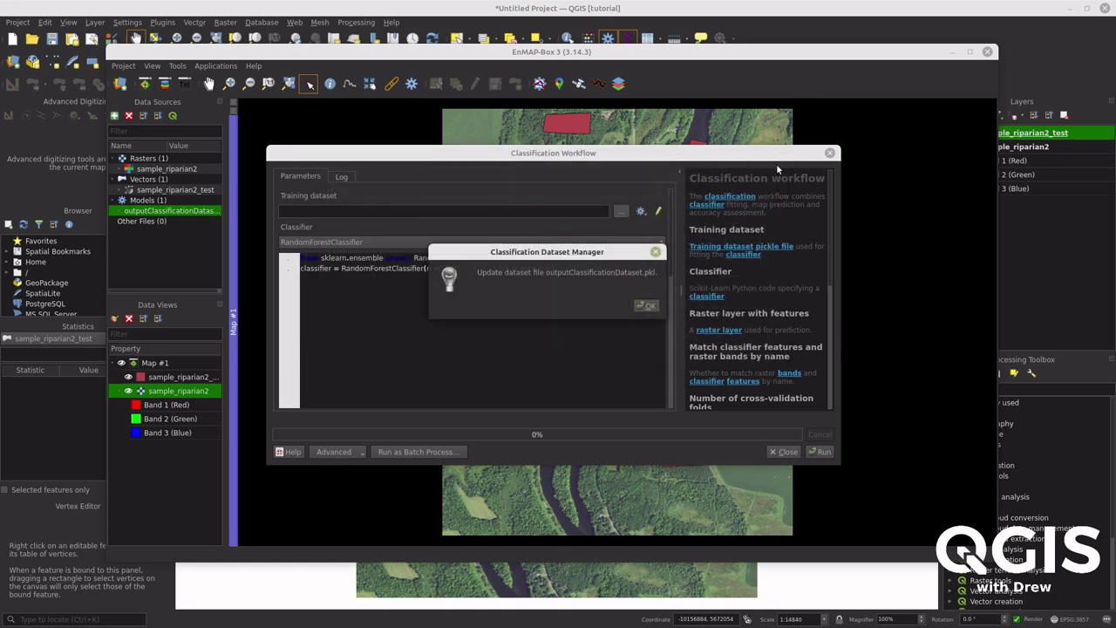
- Acknowledge the dataset update and keep RandomForestClassifier as the workflow's classifier
click(651, 305)
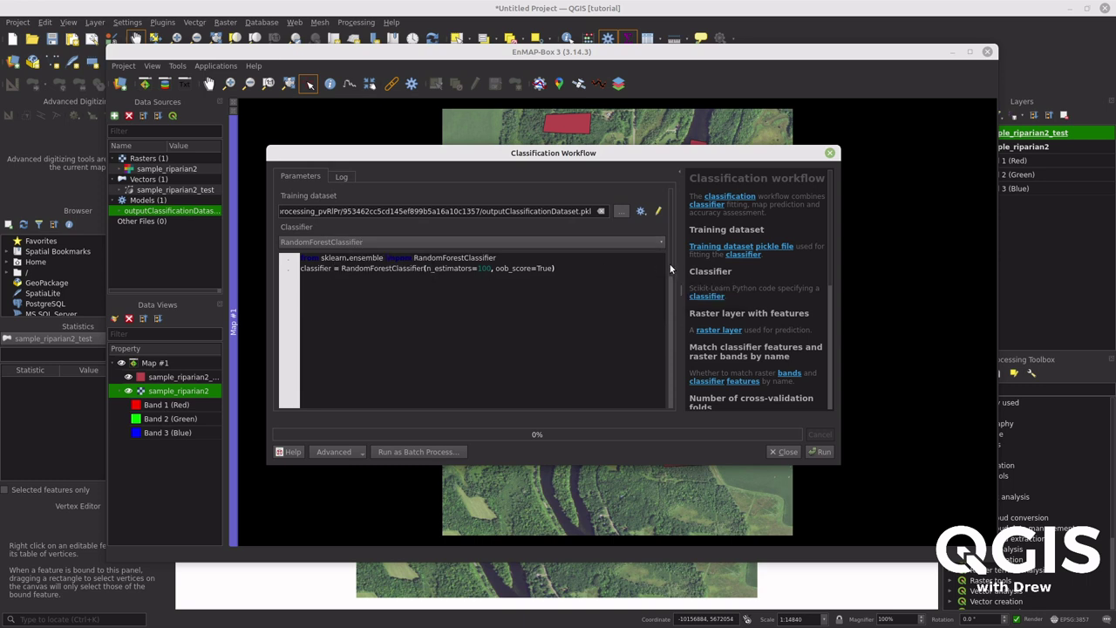
mouse_move(671, 265)
mouse_down()
mouse_move(672, 314)
mouse_move(669, 269)
mouse_up()
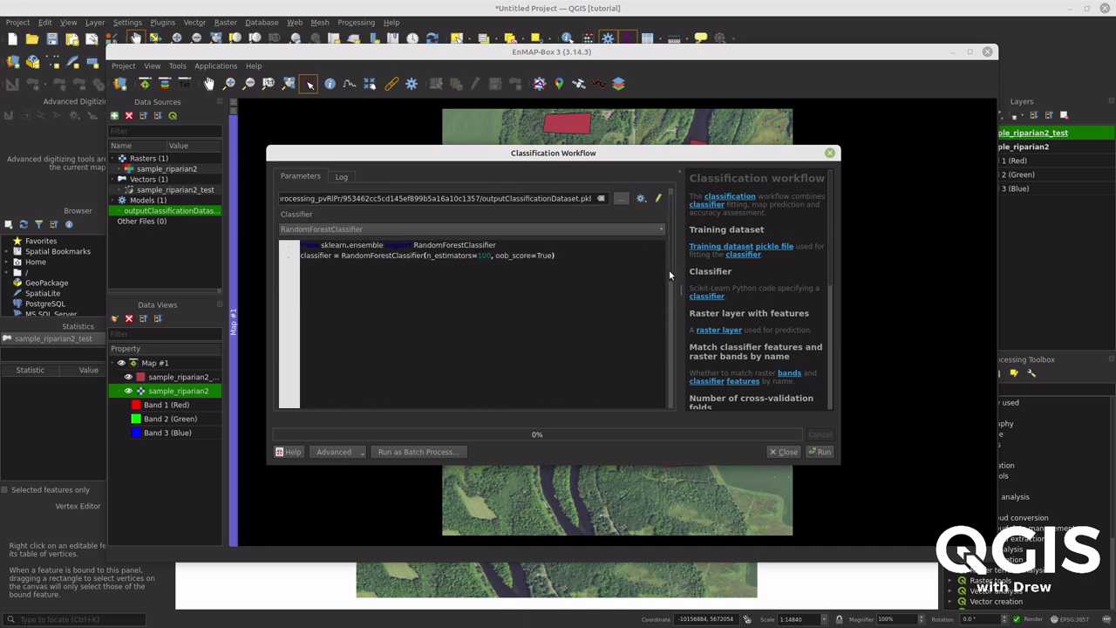
click(643, 230)
click(629, 362)
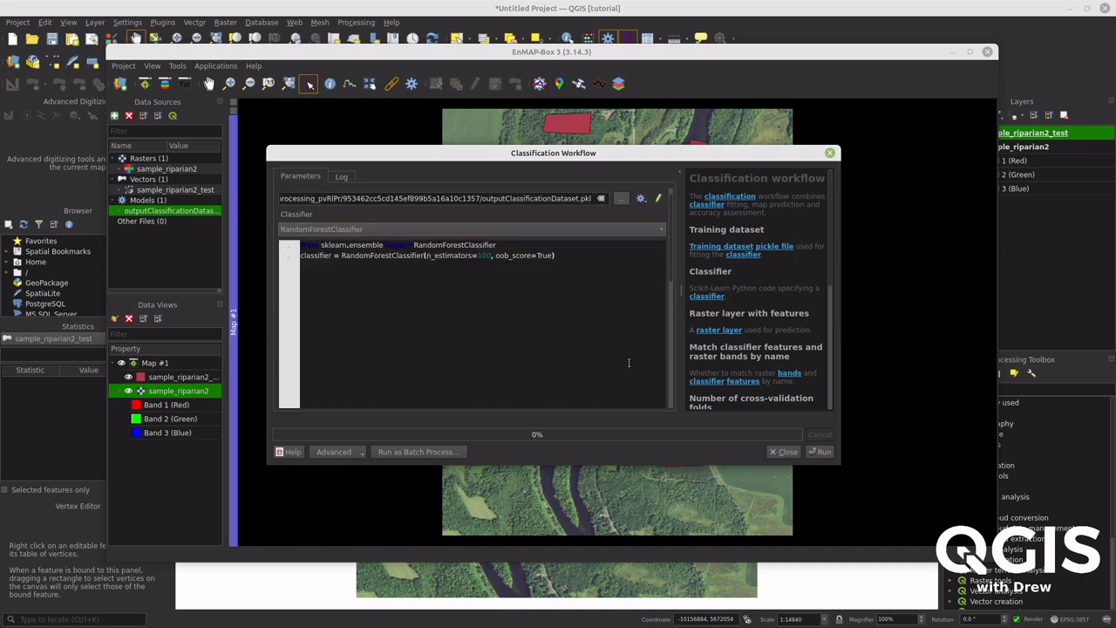
scroll(668, 276, down, 5)
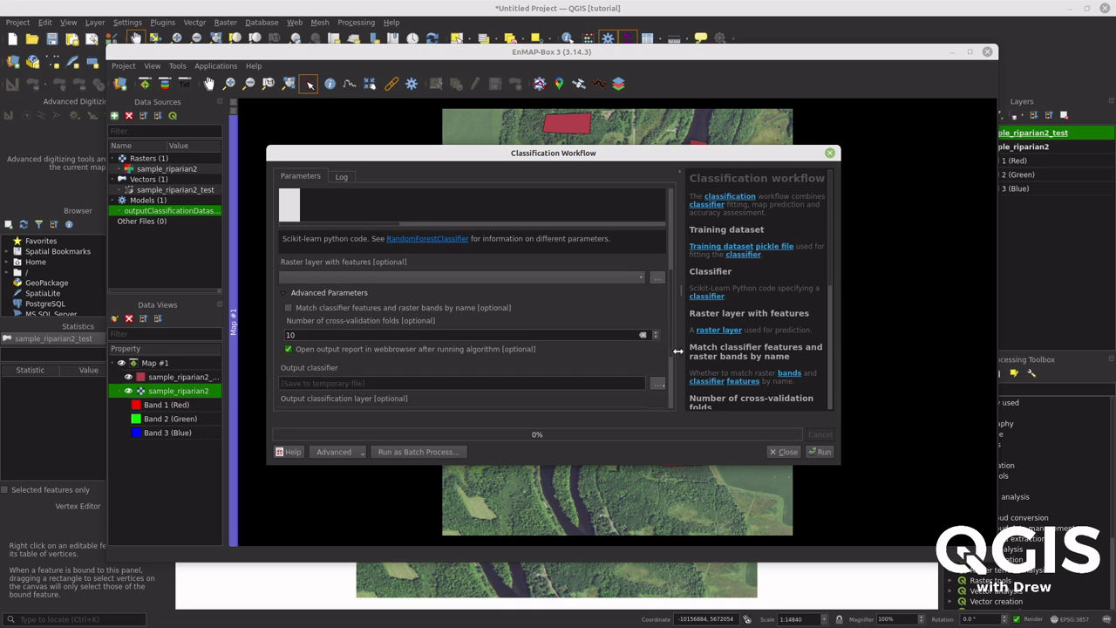
scroll(669, 347, down, 3)
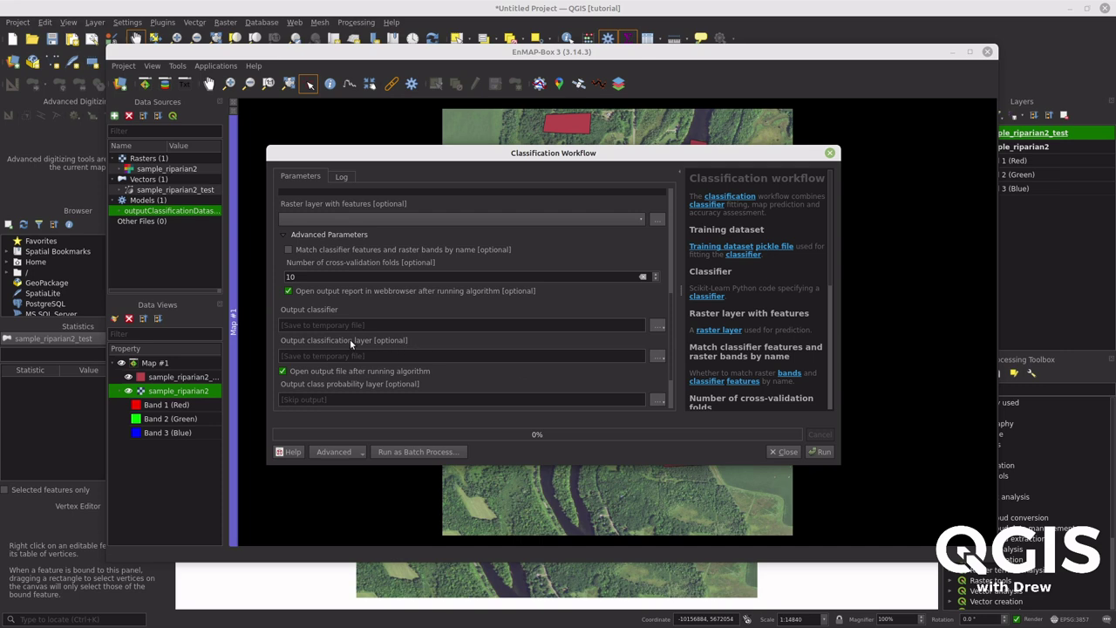
- Set the output classification layer to sample_riparian2_class.tif
click(659, 357)
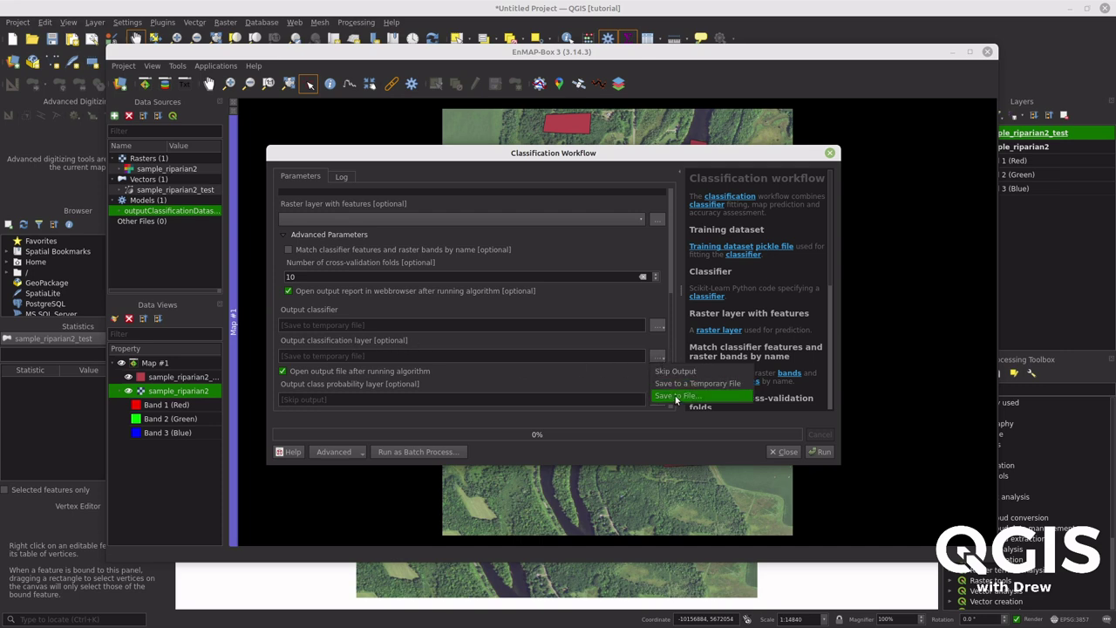
click(668, 396)
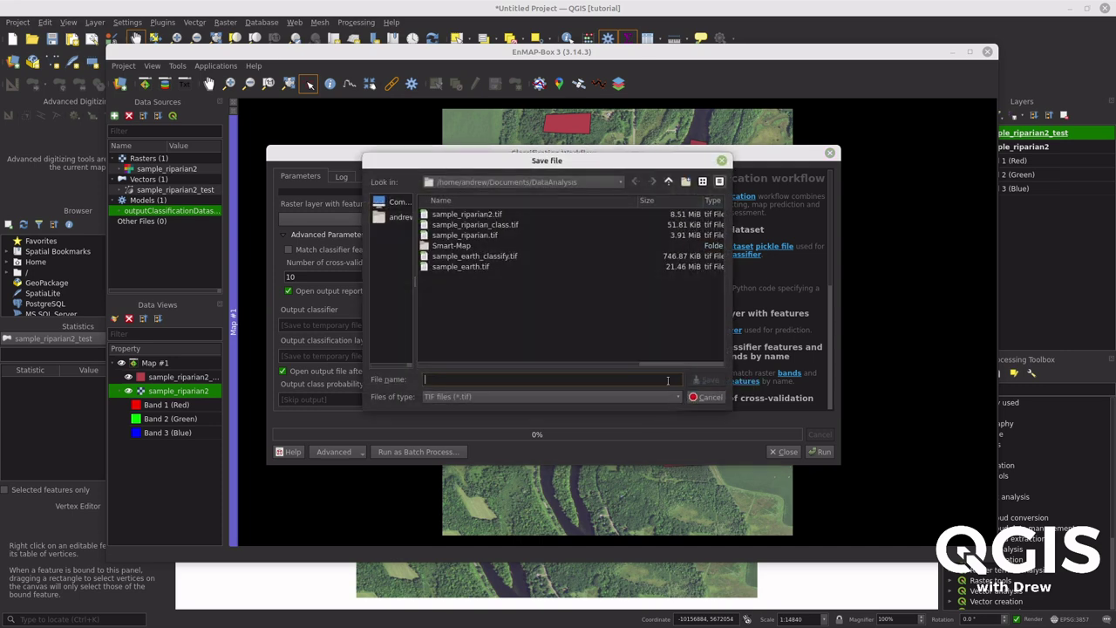
click(478, 225)
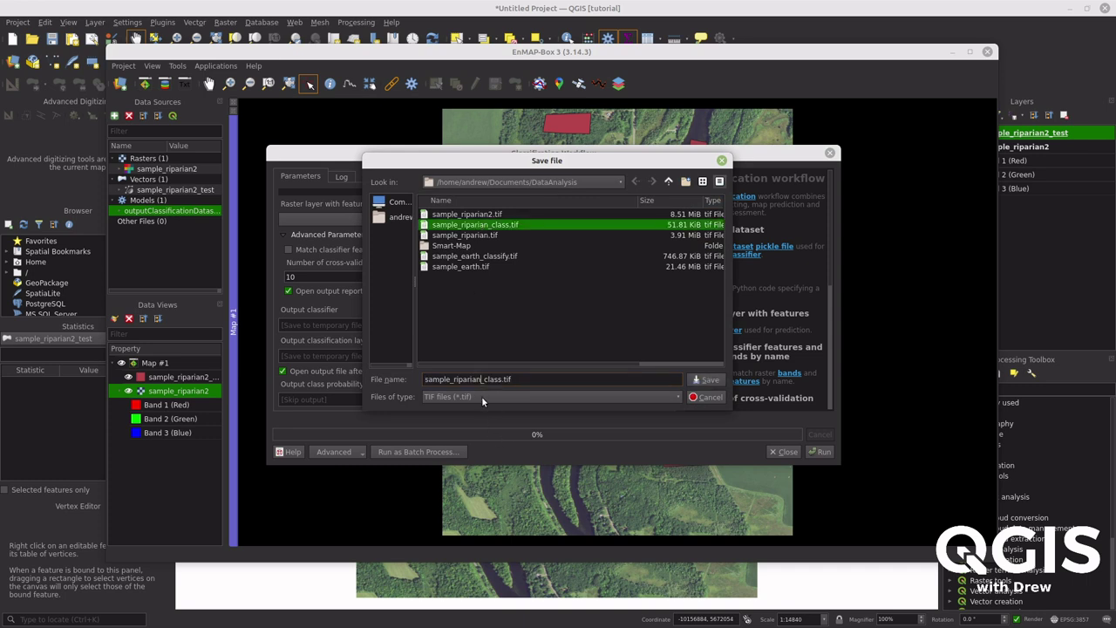
text(2)
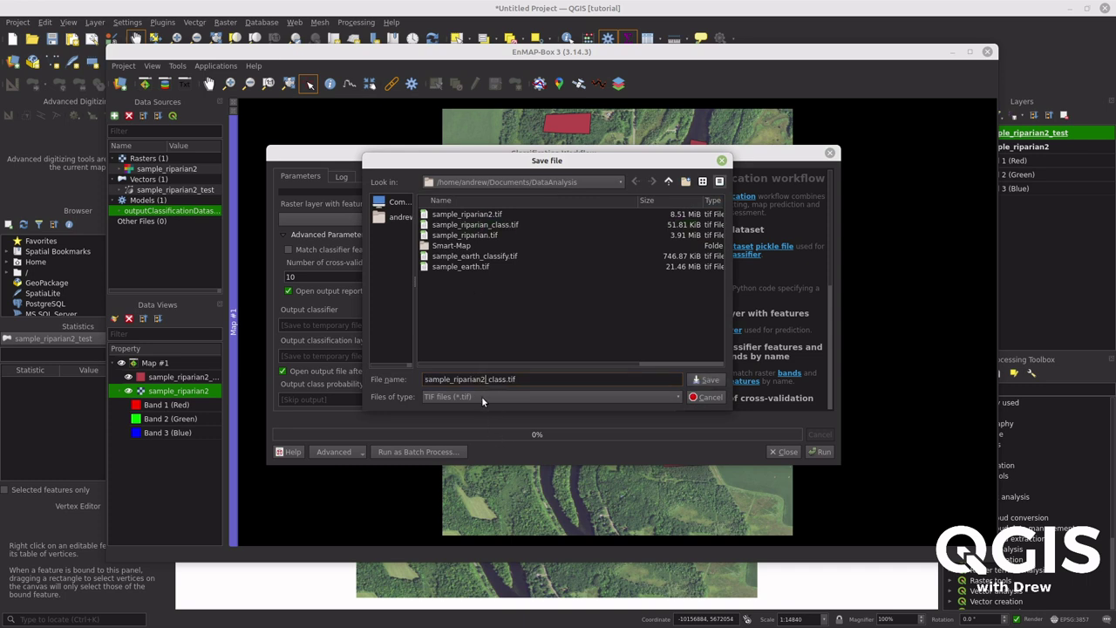
click(707, 380)
- Dismiss the missing-raster error and choose sample_riparian2 as the raster with features
click(821, 452)
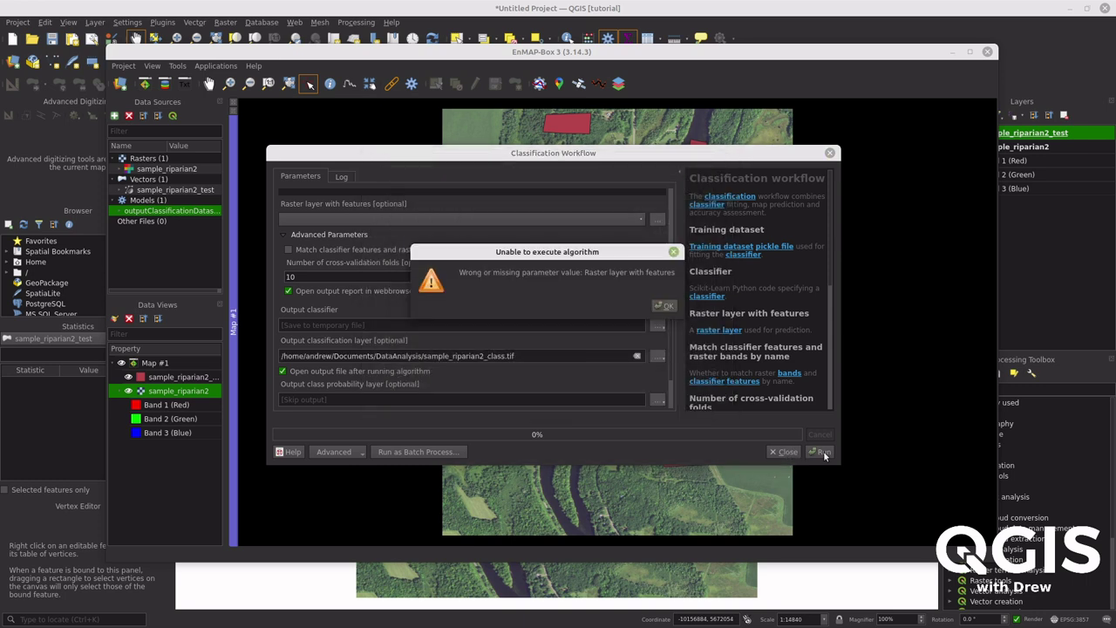
click(666, 305)
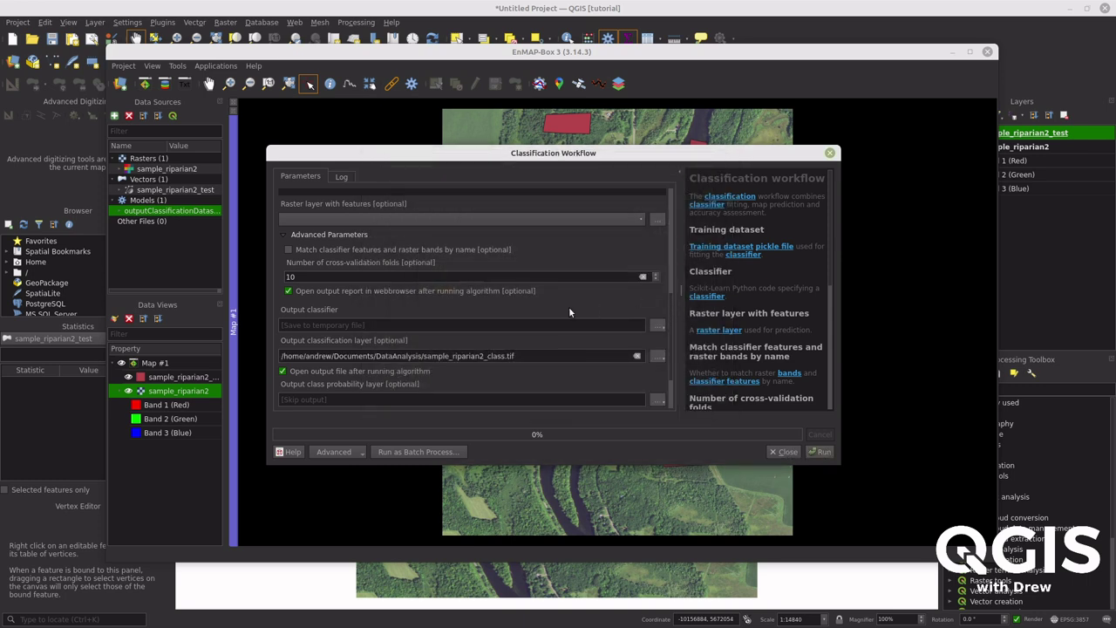
click(633, 217)
click(566, 225)
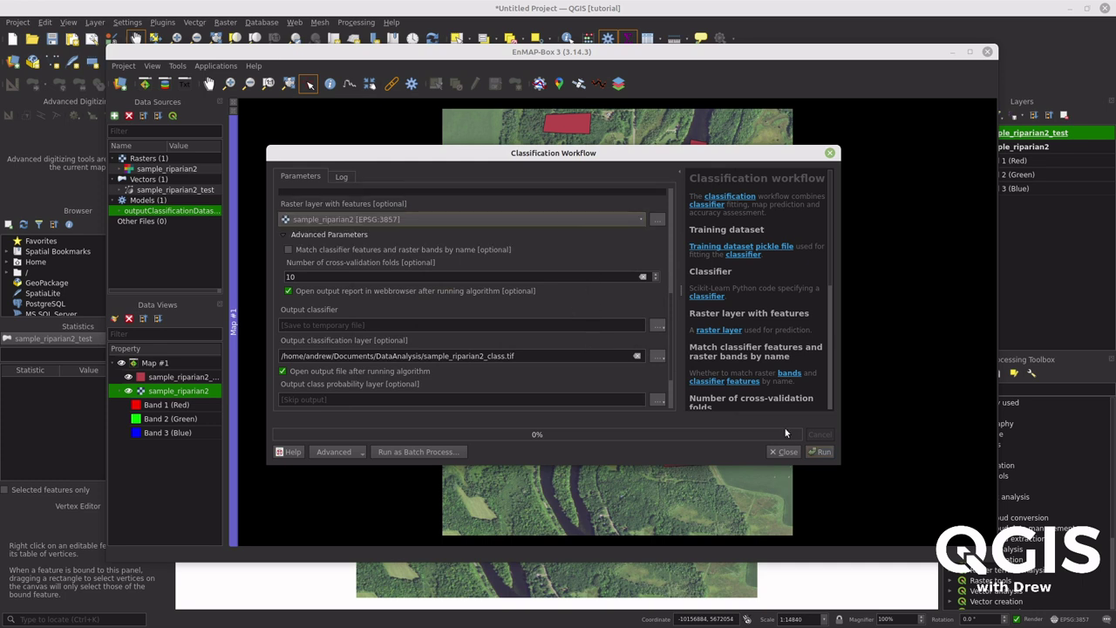
- Run the Classification Workflow to produce sample_riparian2_class and outputClassifier.pkl, then close it
click(813, 454)
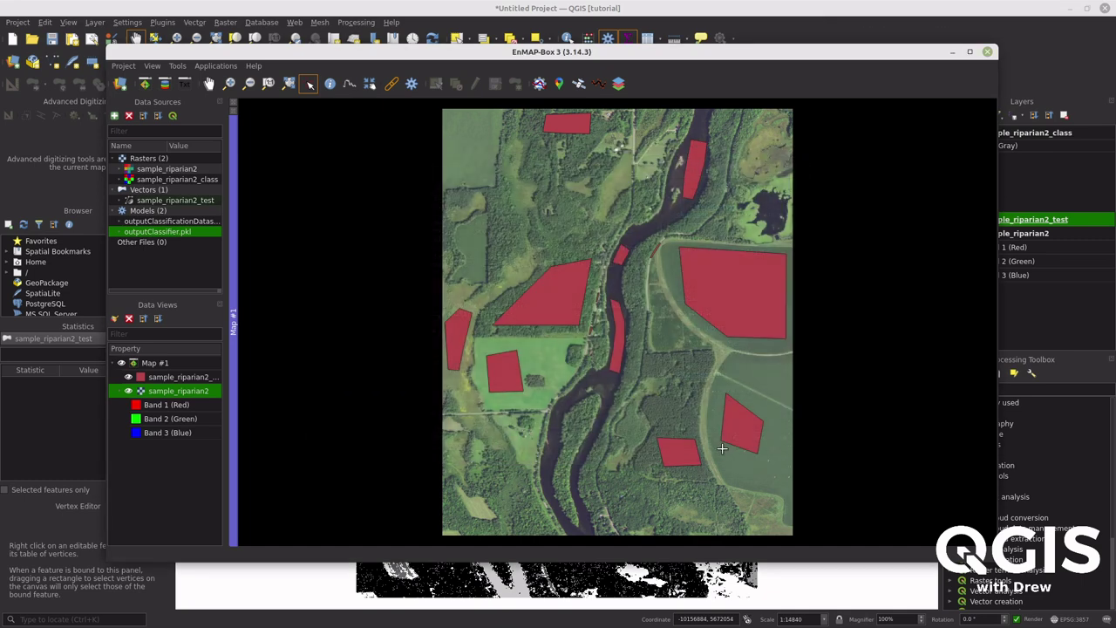
click(727, 452)
- Load sample_riparian2_class.tif as a data source and display it on Map #1
click(114, 116)
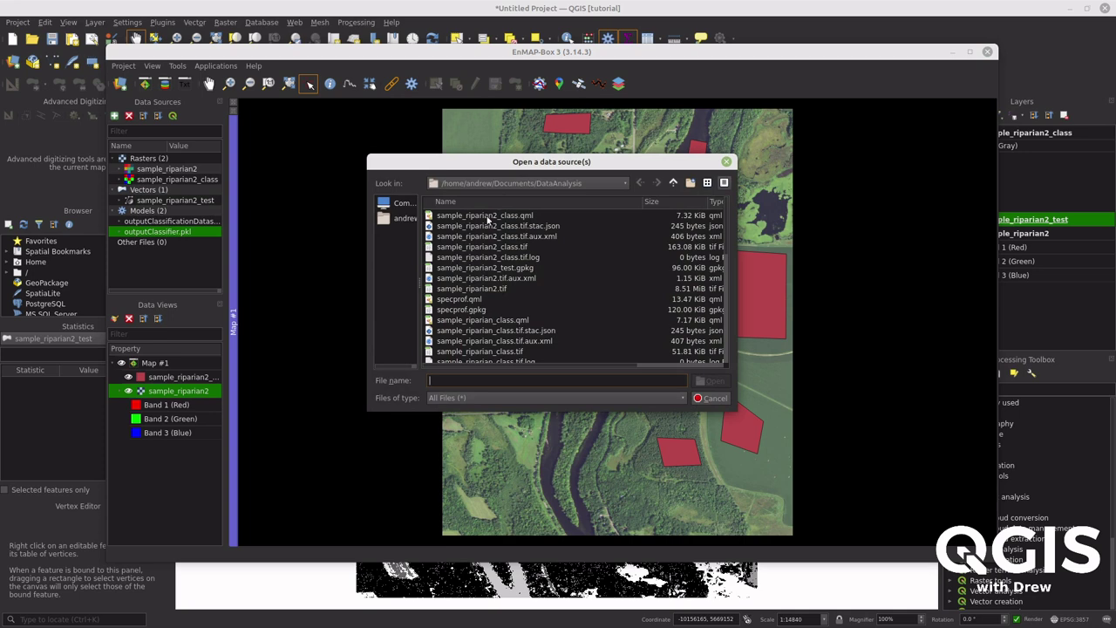
double_click(505, 248)
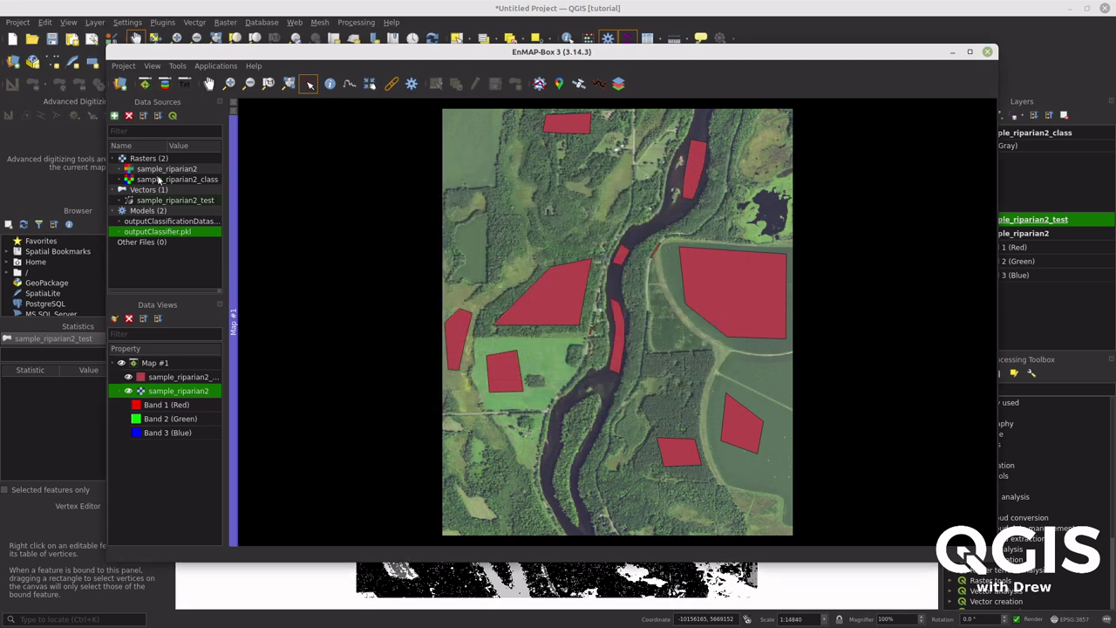
drag(159, 179, 543, 267)
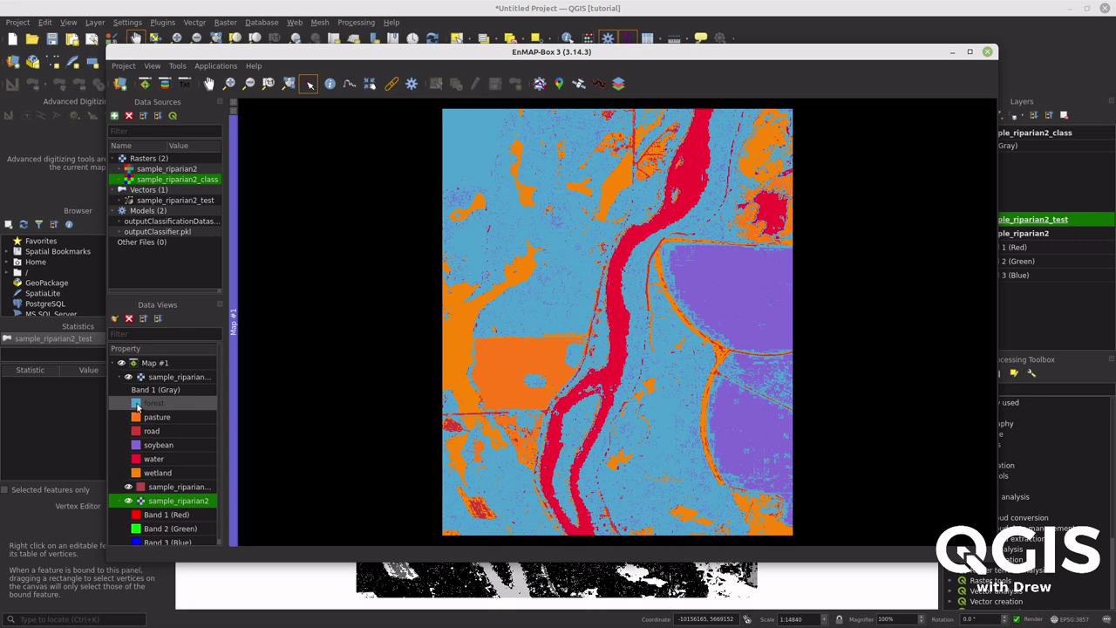
- In the layer's Symbology, change the forest class colour from blue to dark green
double_click(136, 406)
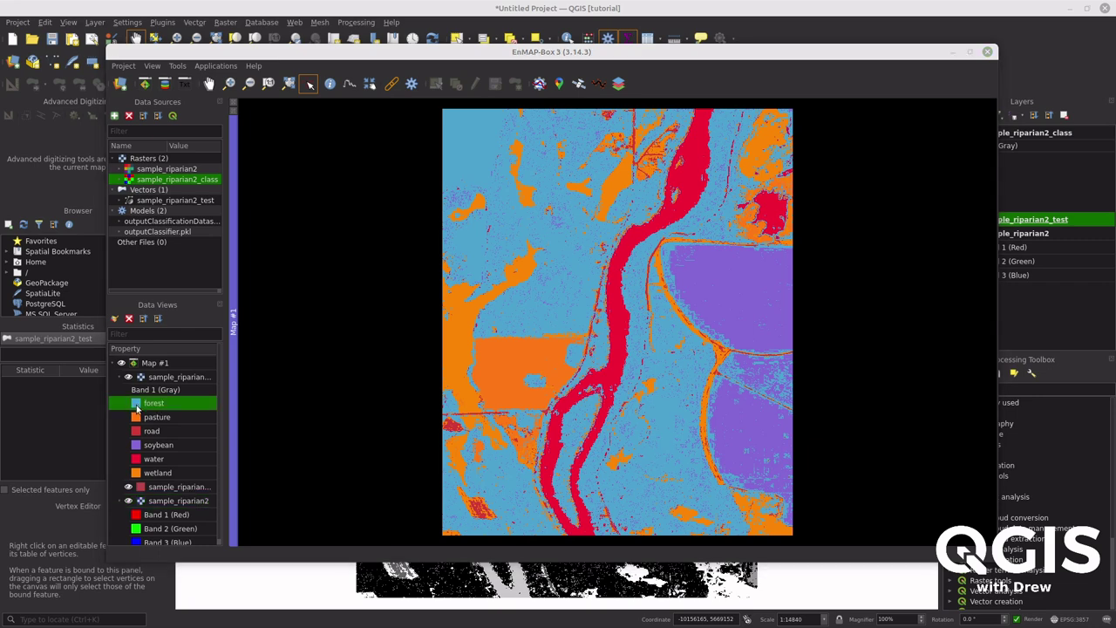
double_click(477, 175)
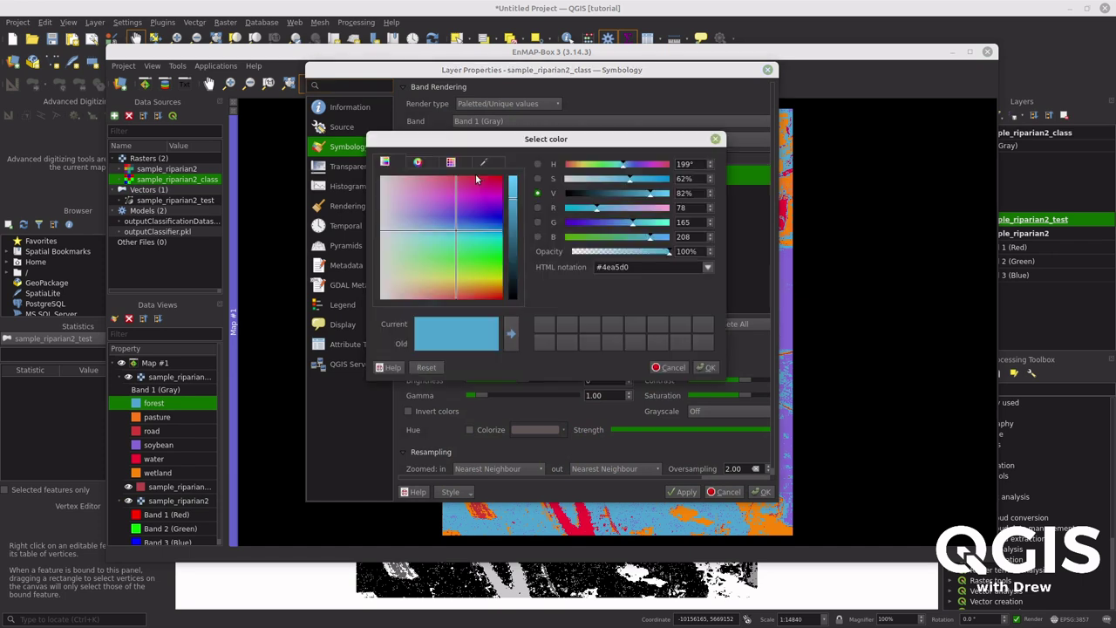
mouse_move(487, 245)
mouse_down()
mouse_move(498, 260)
mouse_move(516, 241)
mouse_up()
click(514, 223)
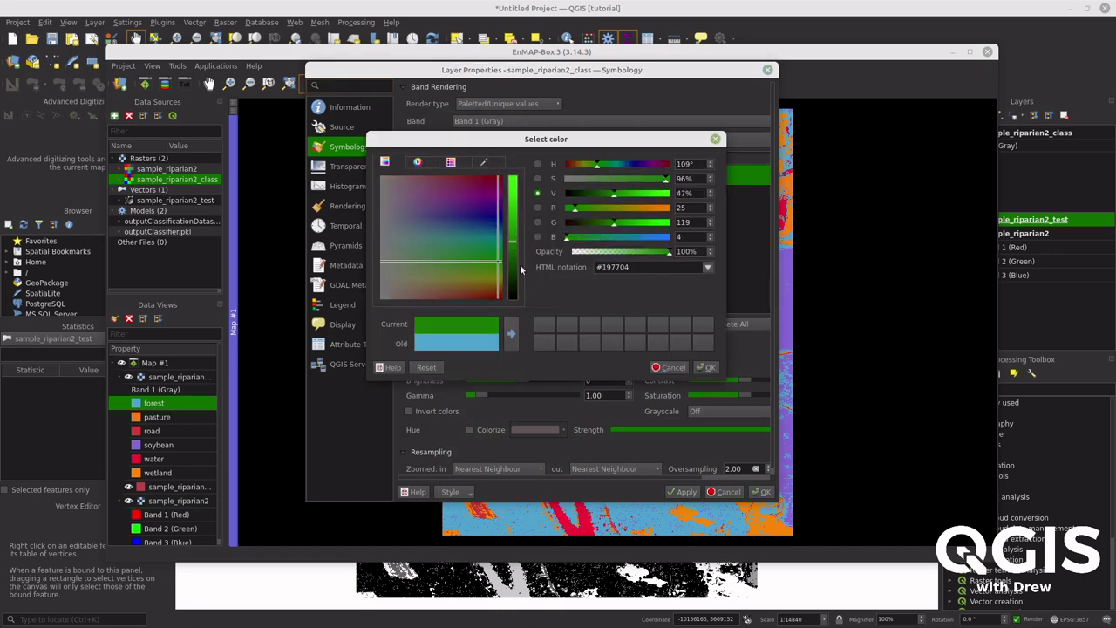
click(714, 367)
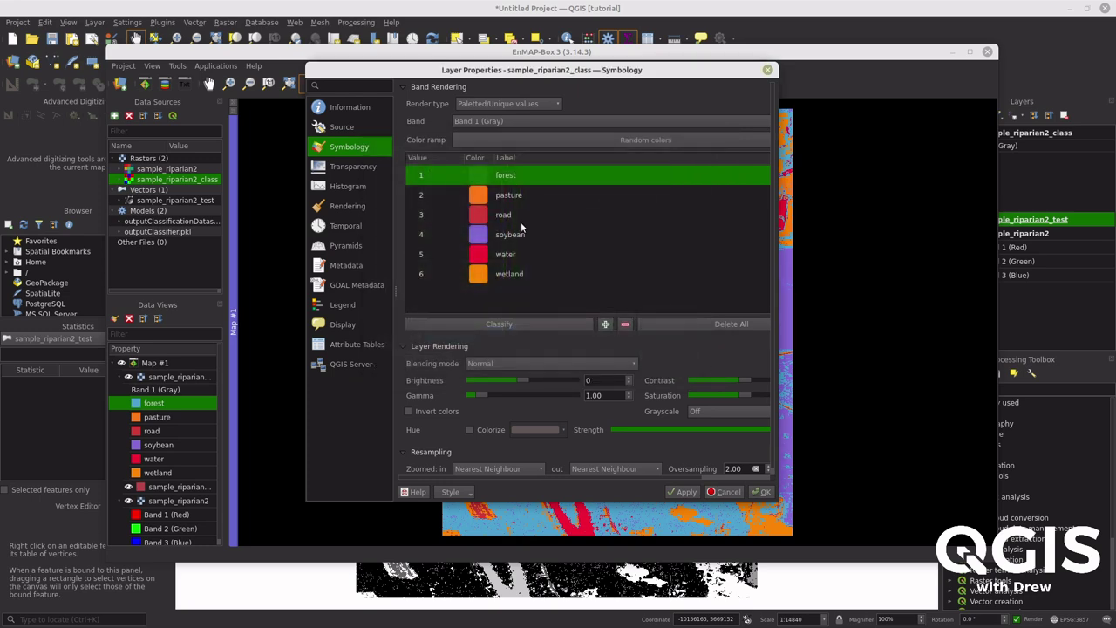
- Change the soybean class colour to bright green and apply the new colours to the map
click(499, 236)
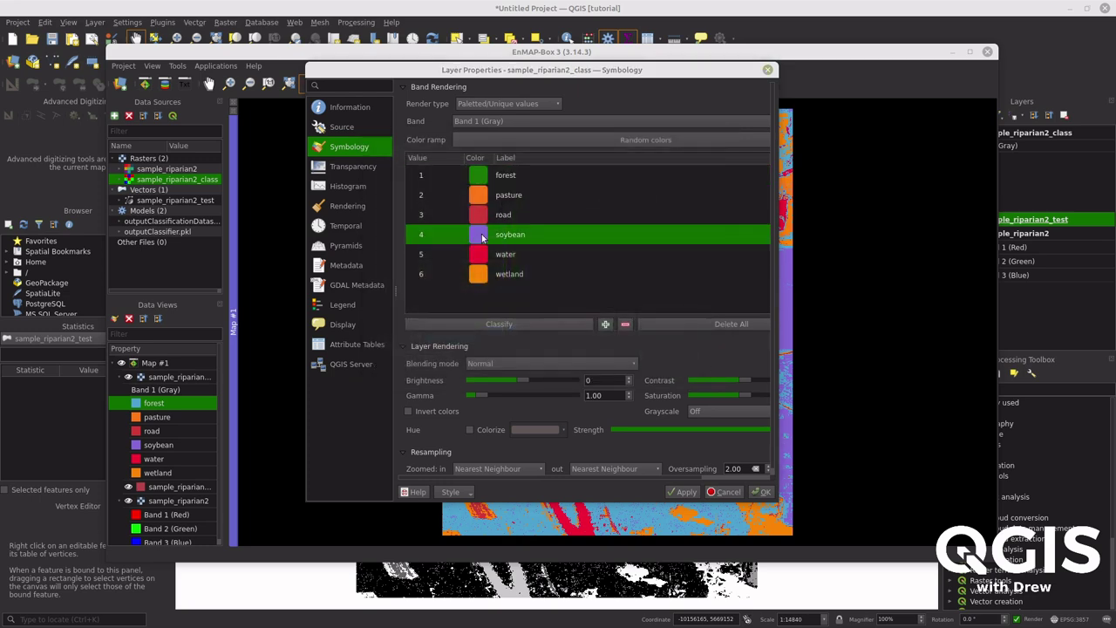
double_click(484, 237)
click(481, 252)
drag(480, 252, 493, 257)
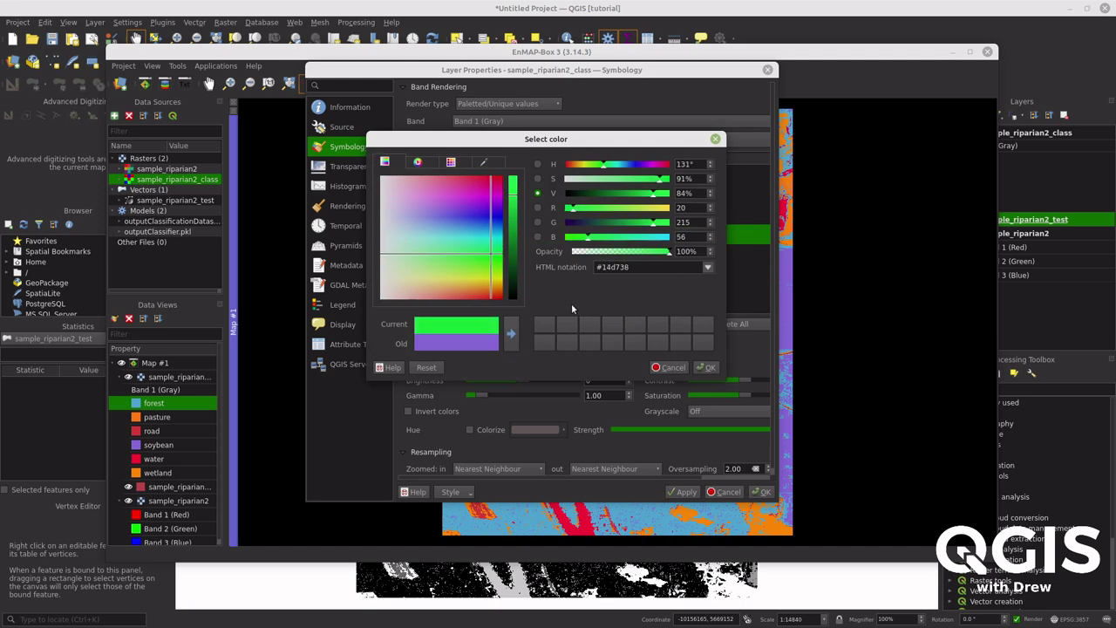
click(706, 370)
click(762, 494)
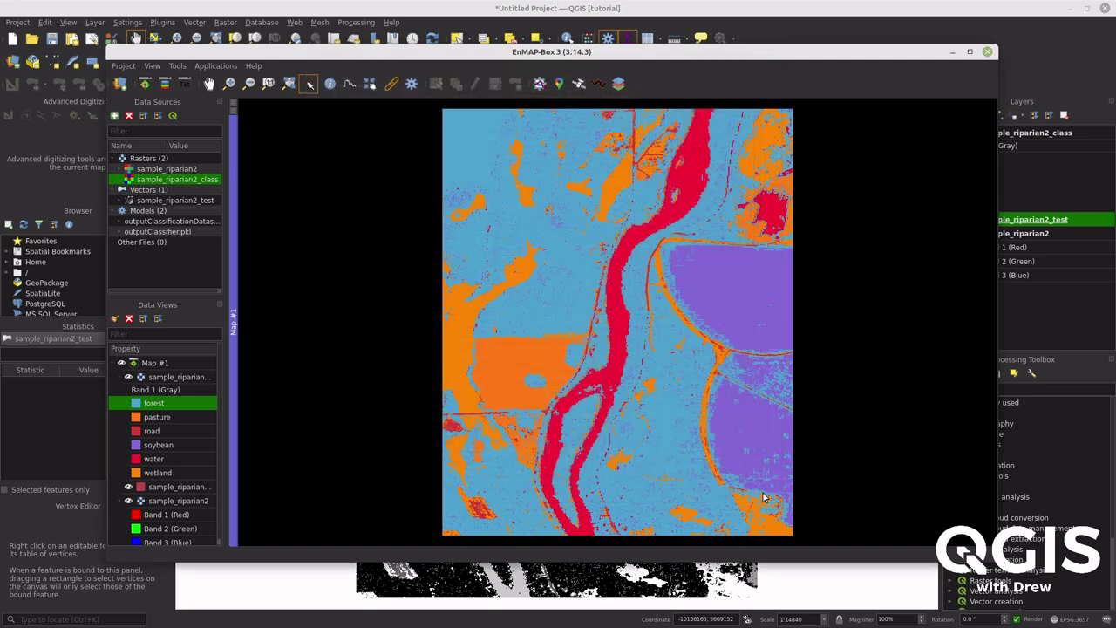